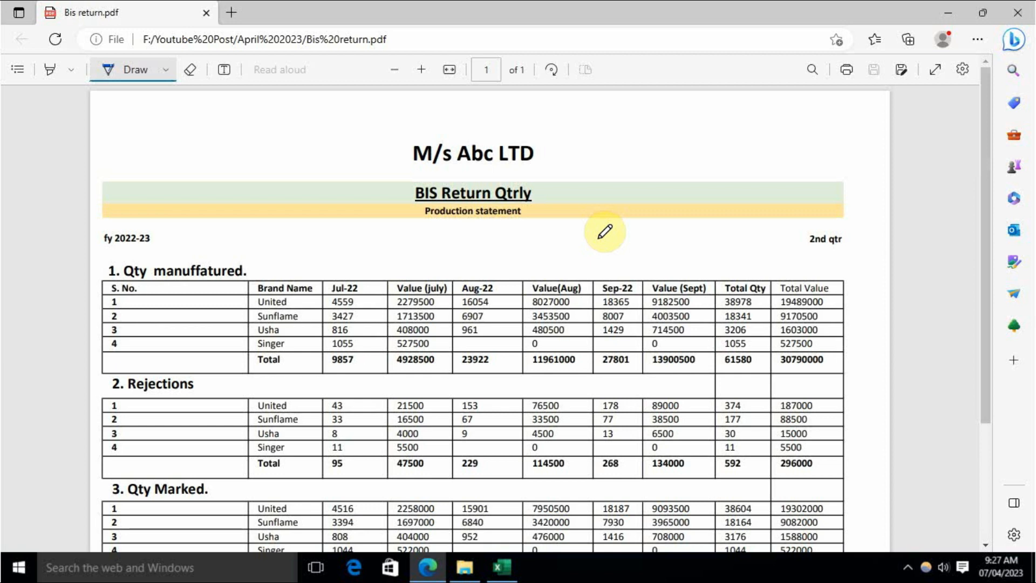
# Review the quarterly production statement in Bis return.pdf from the company title down to the signature block.
pyautogui.scroll(-3, 451, 278)
pyautogui.scroll(3, 447, 285)
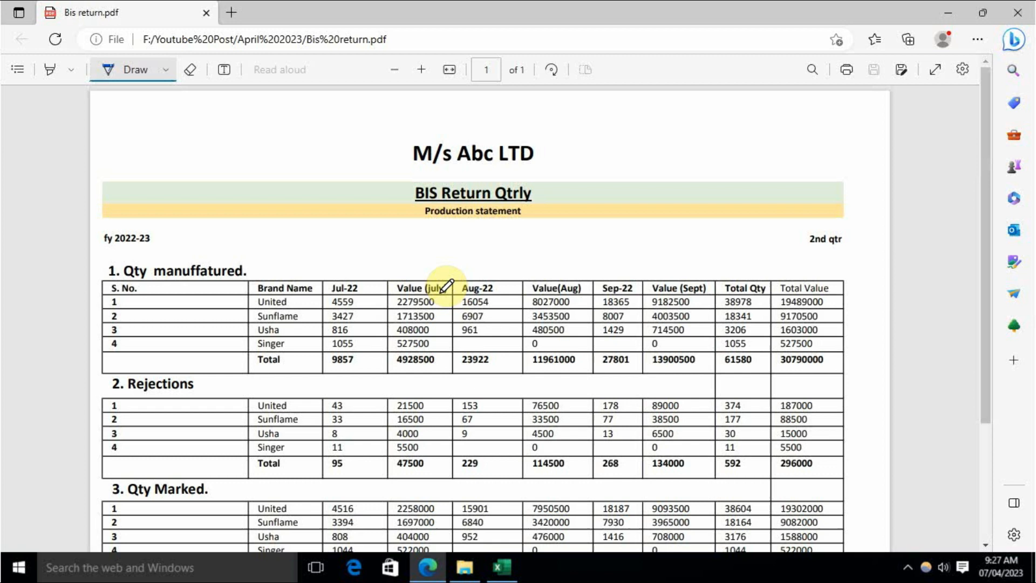
pyautogui.scroll(-3, 446, 286)
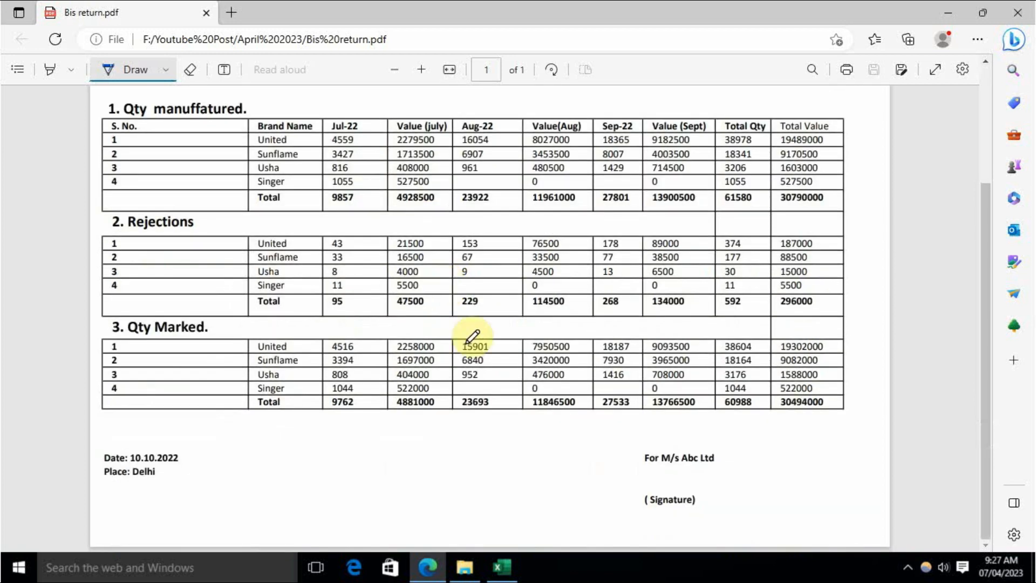
# Switch to the BIS Qtrly Return workbook in Excel and examine the statement's layout from the company title to the signature block.
pyautogui.click(502, 567)
pyautogui.click(770, 340)
pyautogui.scroll(5, 739, 416)
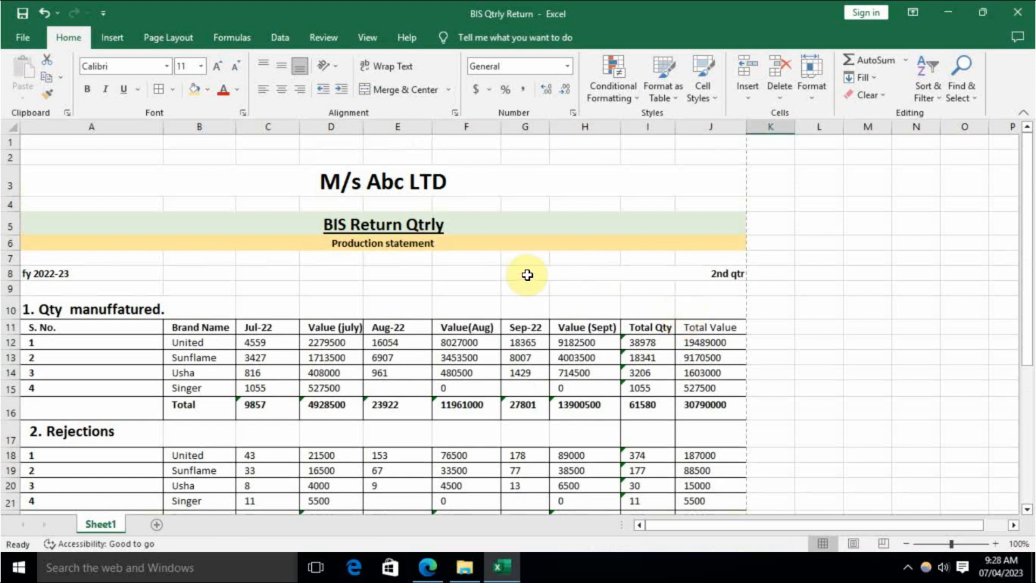
pyautogui.click(527, 275)
pyautogui.click(351, 218)
pyautogui.moveTo(350, 218); pyautogui.dragTo(354, 239)
pyautogui.click(399, 300)
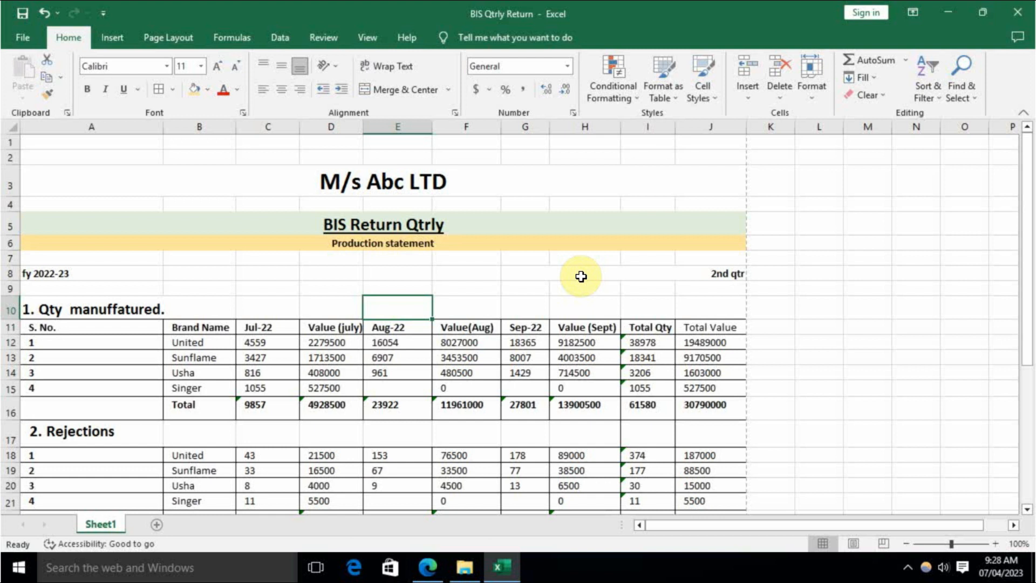
pyautogui.scroll(-9, 581, 276)
pyautogui.scroll(5, 581, 276)
pyautogui.scroll(4, 580, 276)
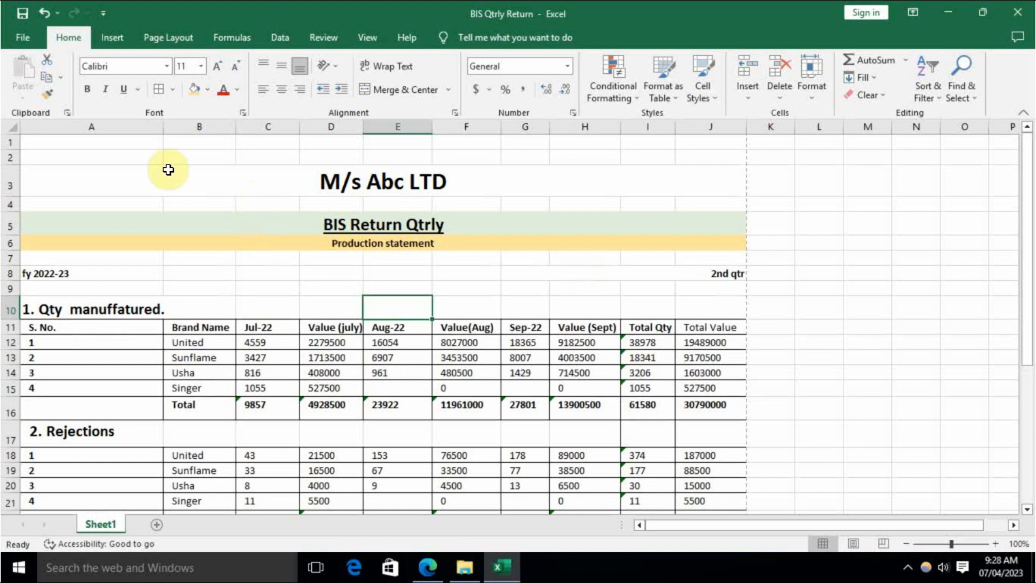
pyautogui.moveTo(72, 146); pyautogui.dragTo(682, 488)
pyautogui.click(453, 426)
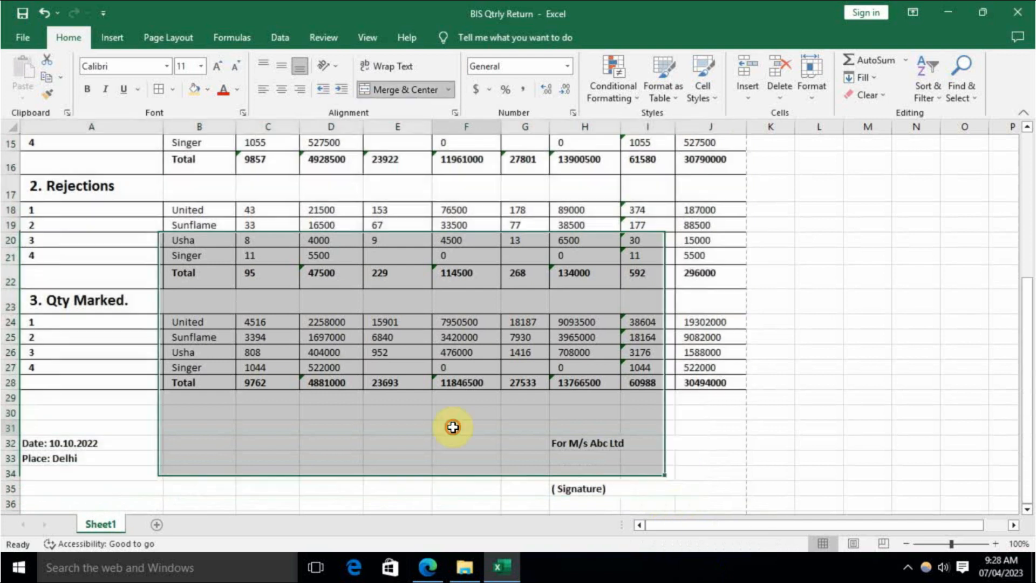
pyautogui.scroll(5, 508, 455)
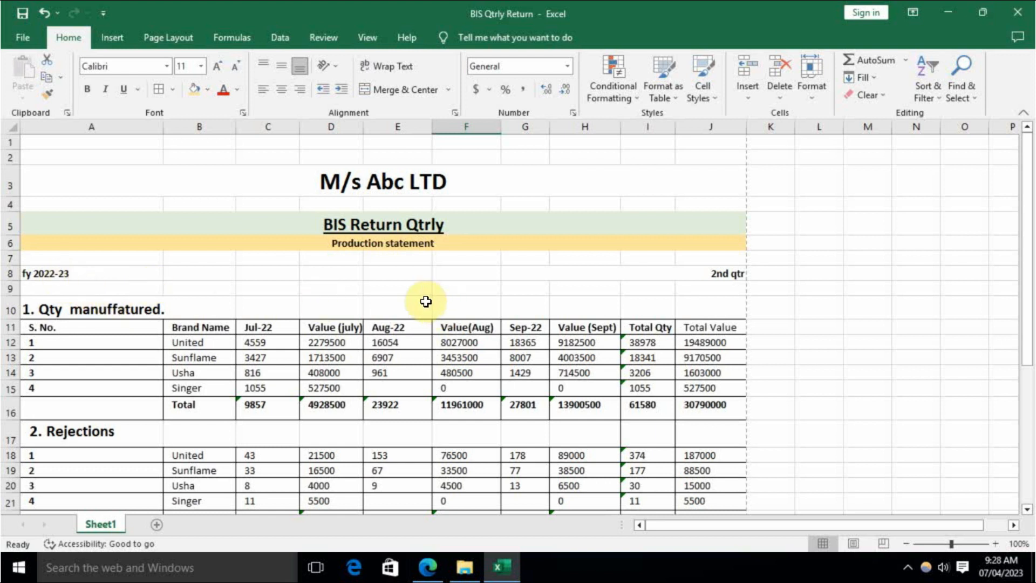
# Examine the brand names and the Jul-22, Aug-22 and Sep-22 column headers of the quantity manufactured section.
pyautogui.moveTo(200, 339); pyautogui.dragTo(196, 389)
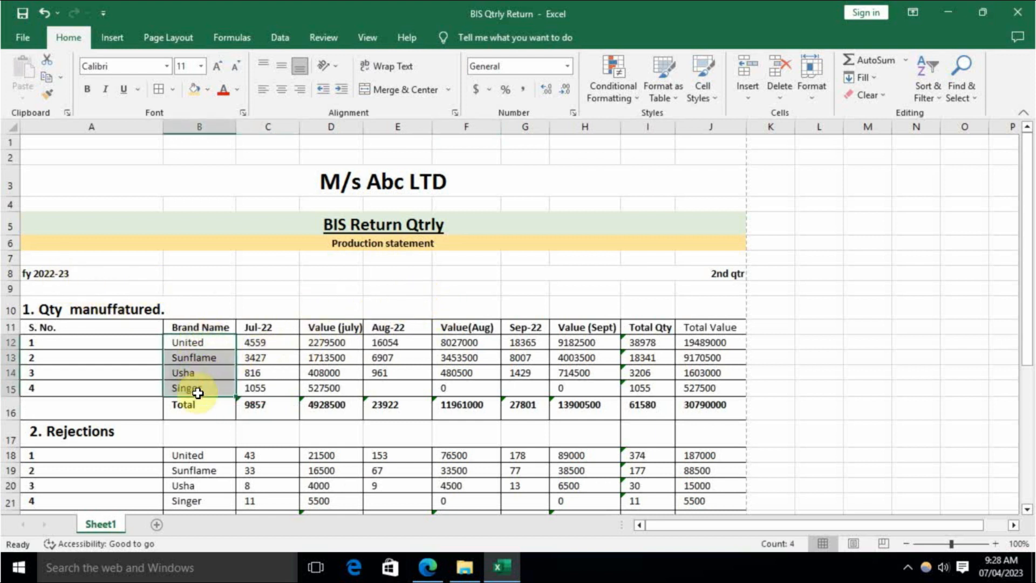
pyautogui.click(244, 276)
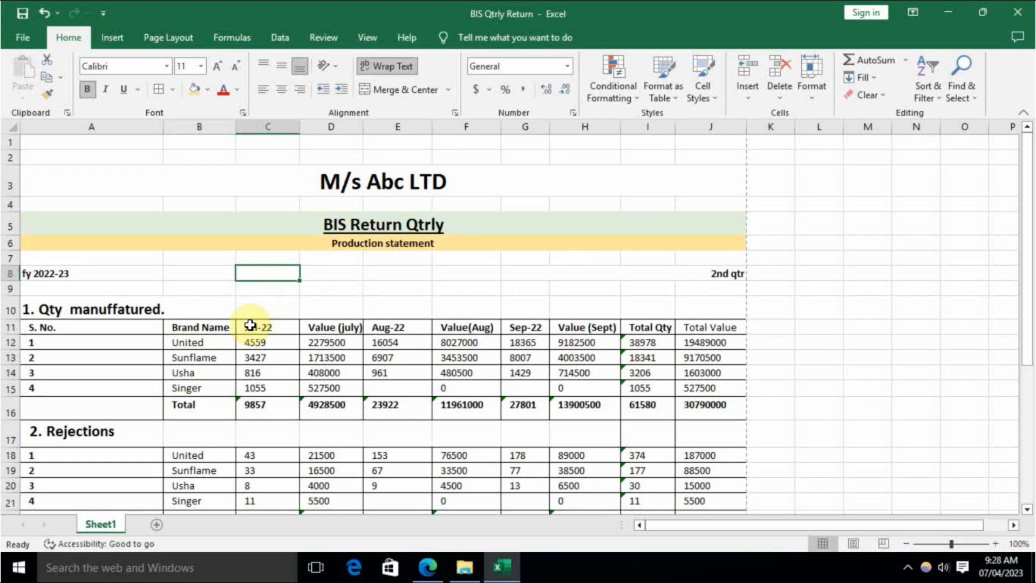
pyautogui.moveTo(218, 341); pyautogui.dragTo(214, 382)
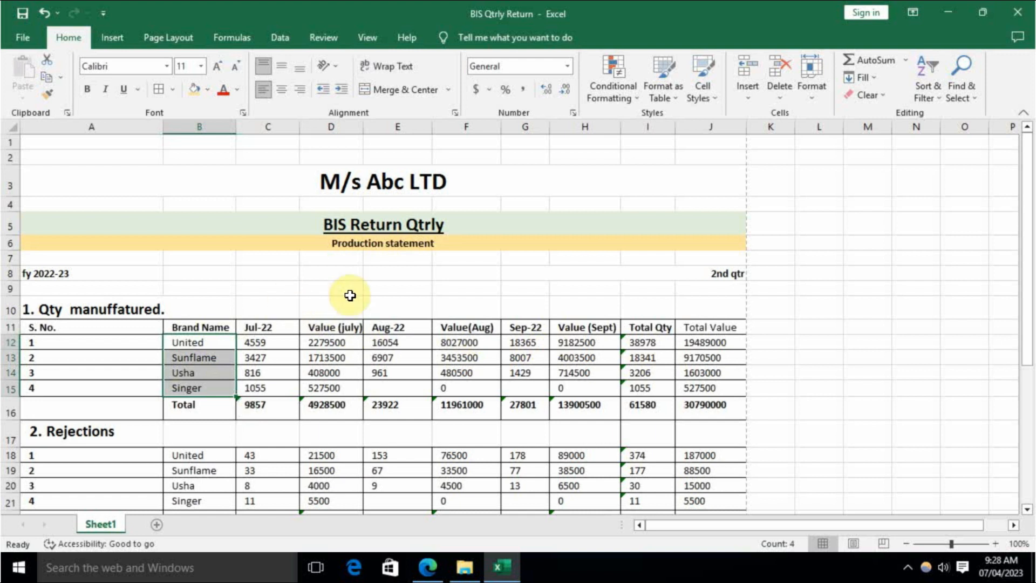
pyautogui.click(678, 288)
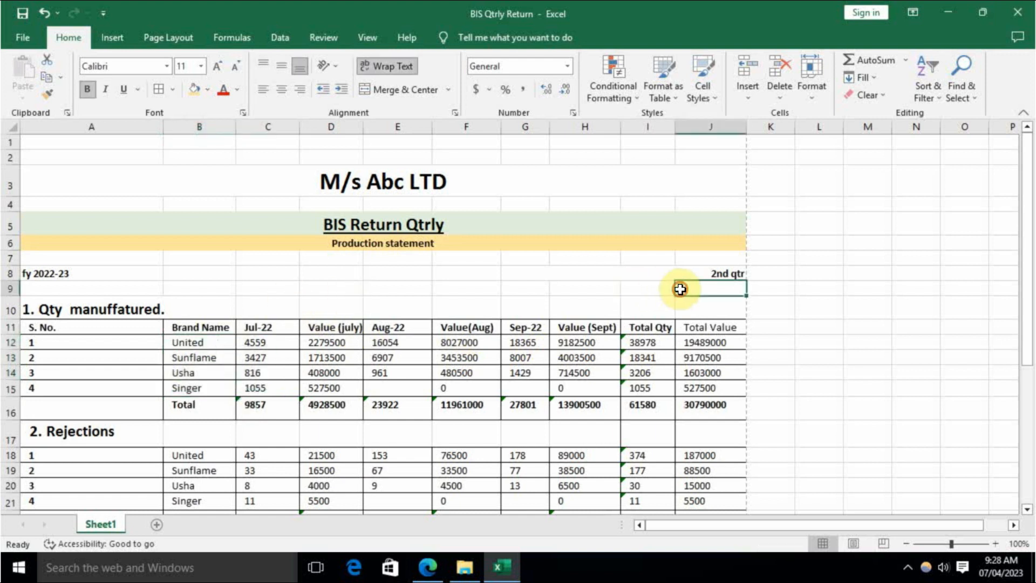
pyautogui.click(294, 327)
pyautogui.click(405, 327)
pyautogui.click(526, 331)
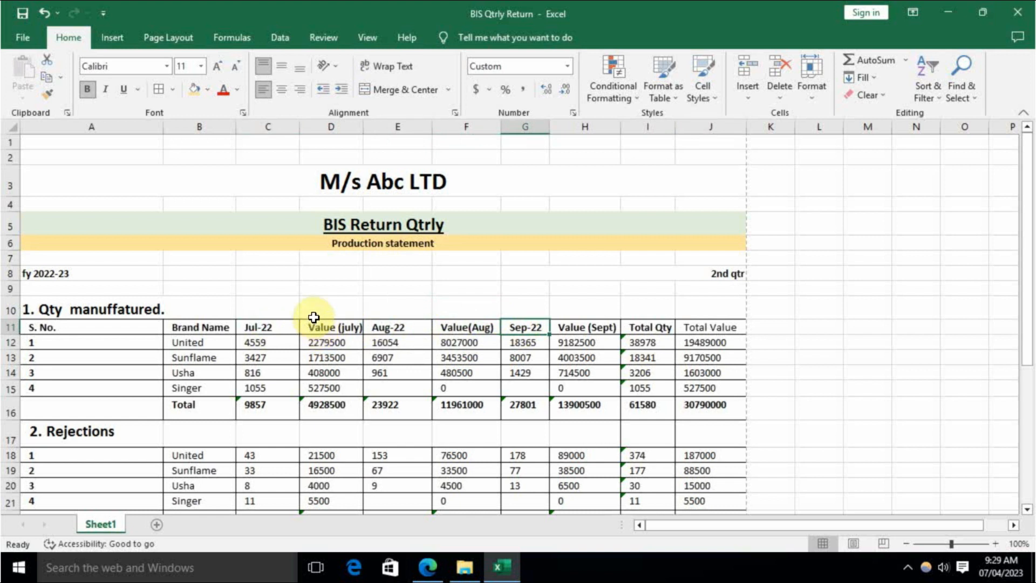
pyautogui.click(82, 309)
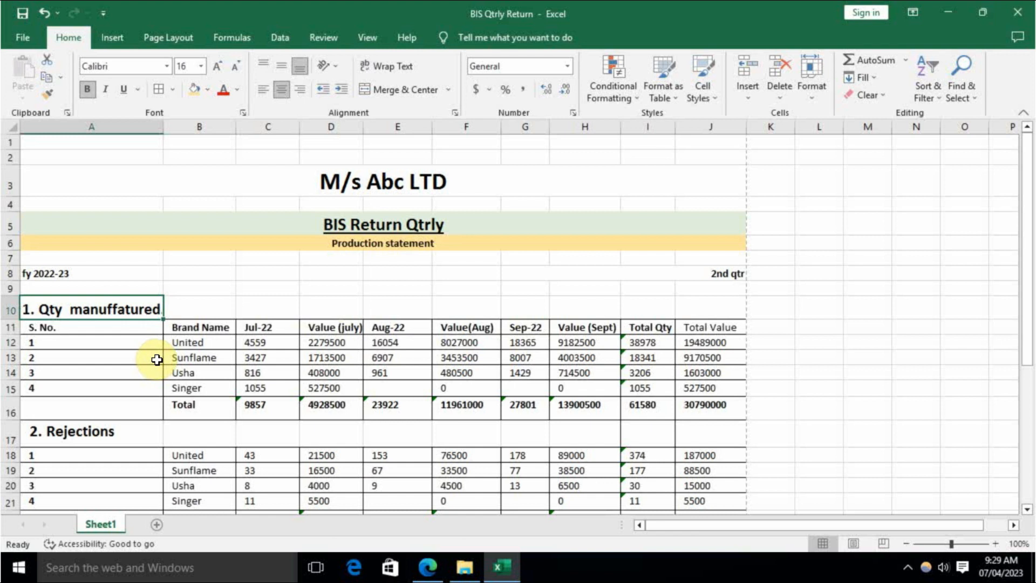
# Compare United's July quantity with its July value in the quantity manufactured section.
pyautogui.click(266, 343)
pyautogui.click(186, 348)
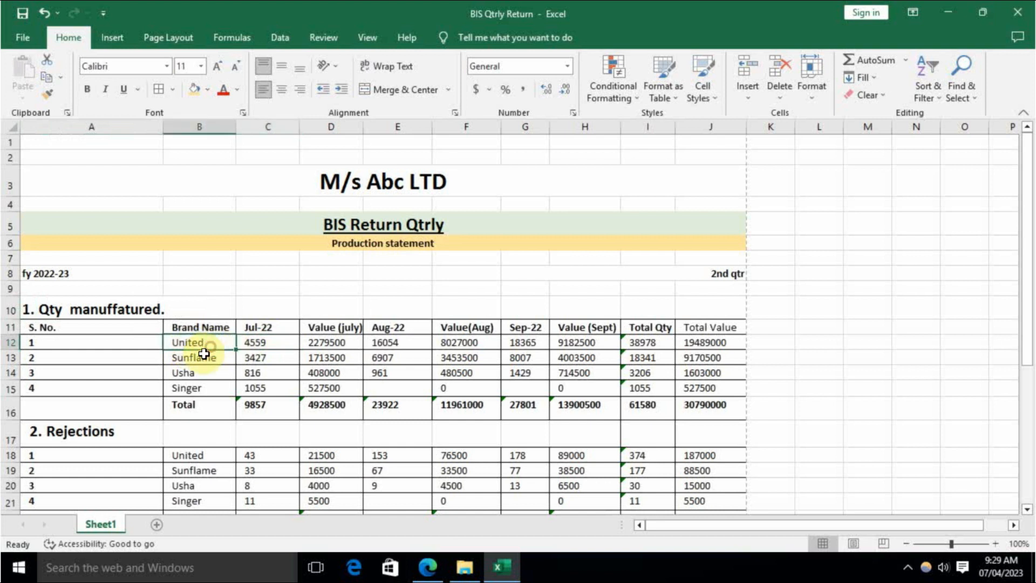
pyautogui.click(270, 344)
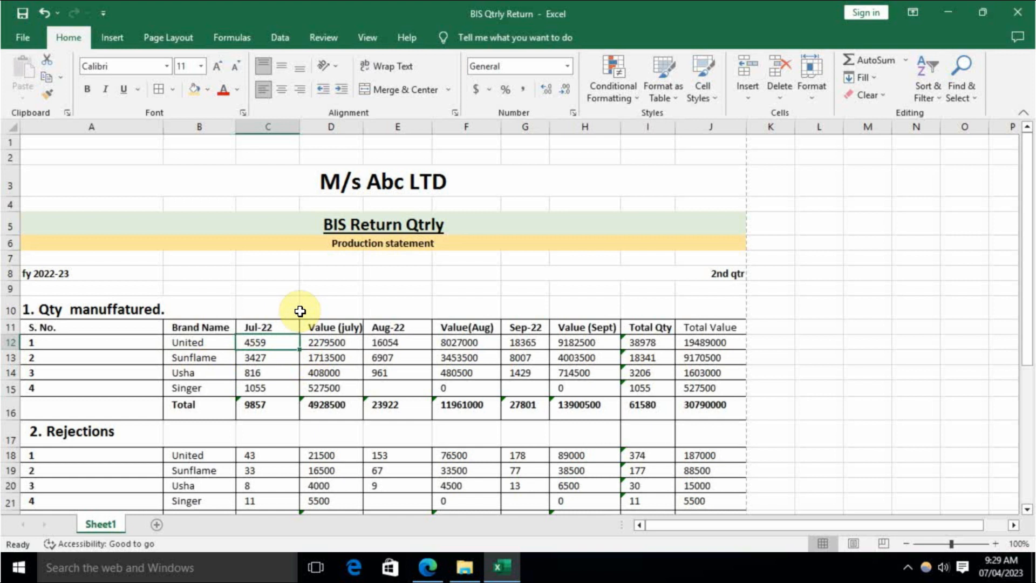
pyautogui.click(339, 343)
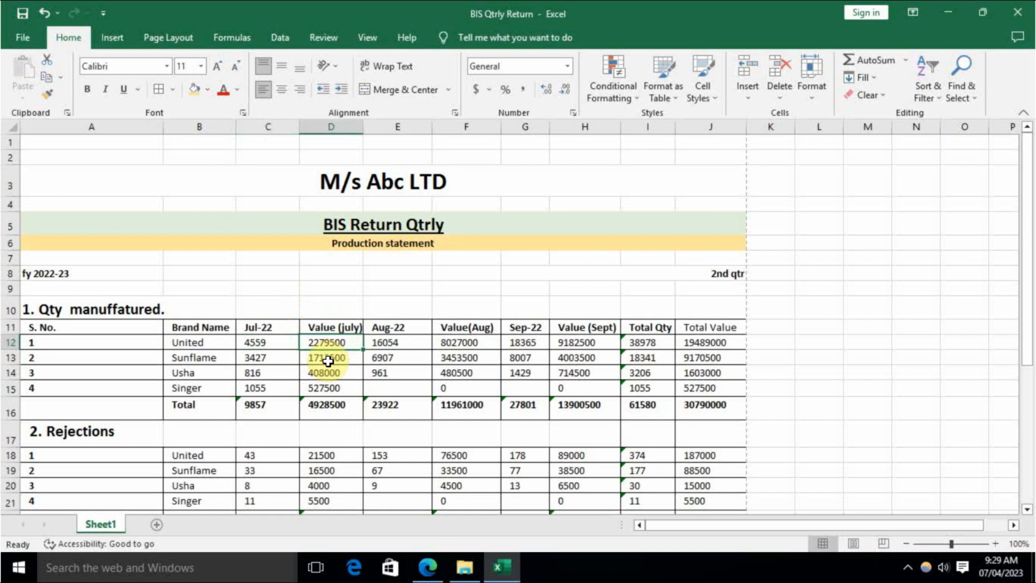
pyautogui.click(282, 342)
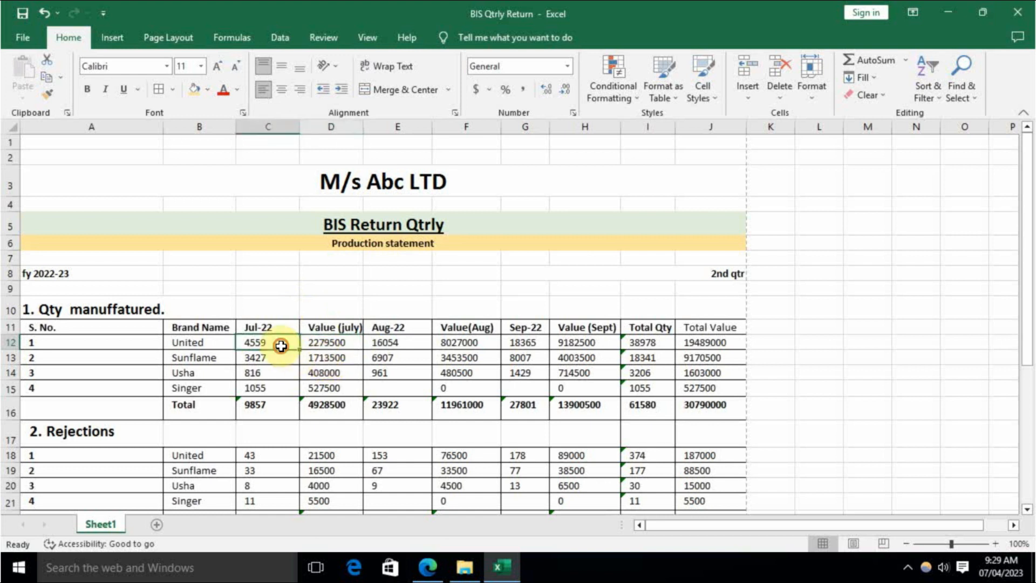
pyautogui.click(316, 345)
pyautogui.click(286, 344)
pyautogui.click(319, 343)
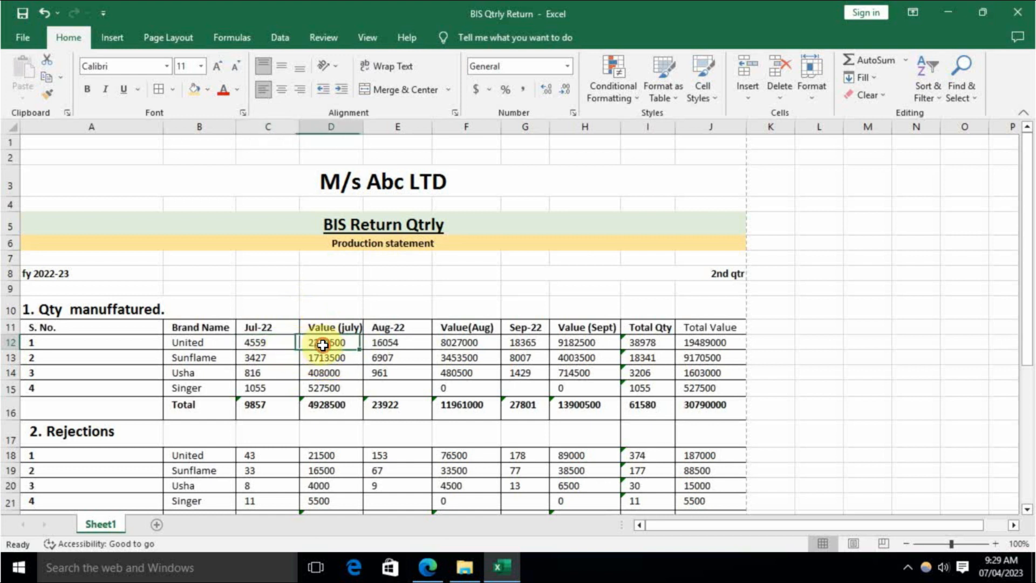
pyautogui.click(281, 346)
pyautogui.click(320, 343)
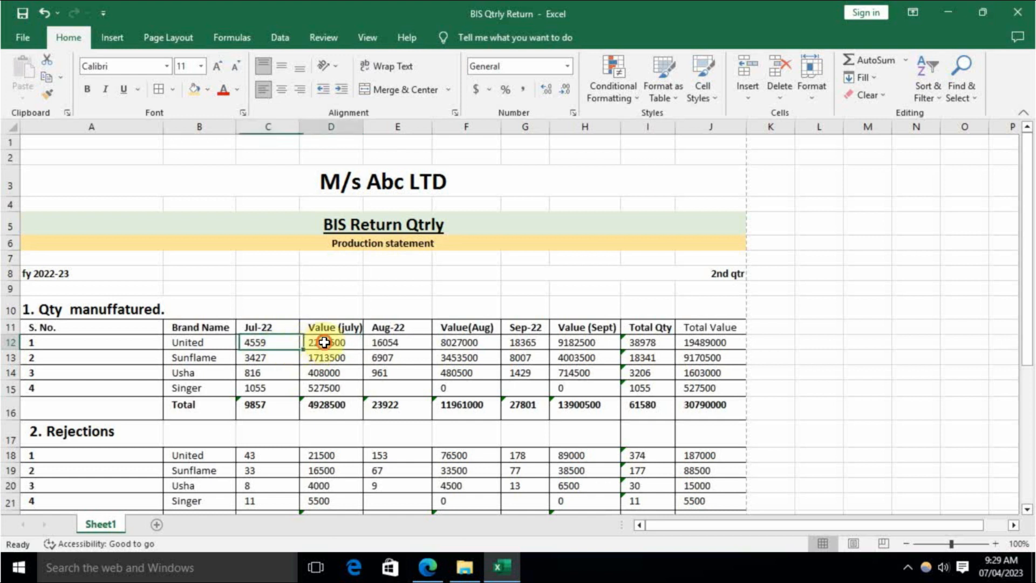
pyautogui.click(279, 344)
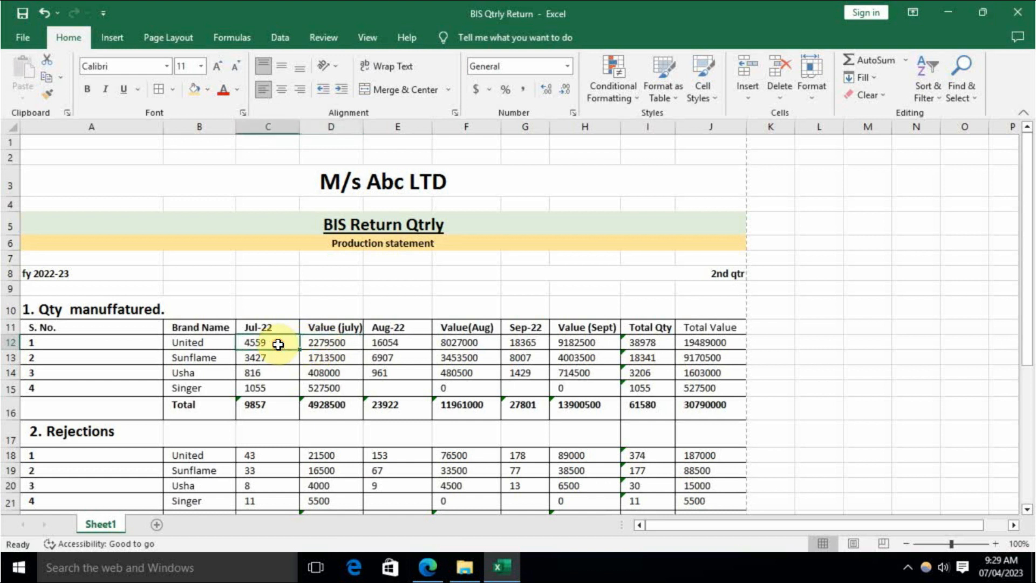
pyautogui.click(330, 343)
pyautogui.click(279, 346)
pyautogui.click(334, 339)
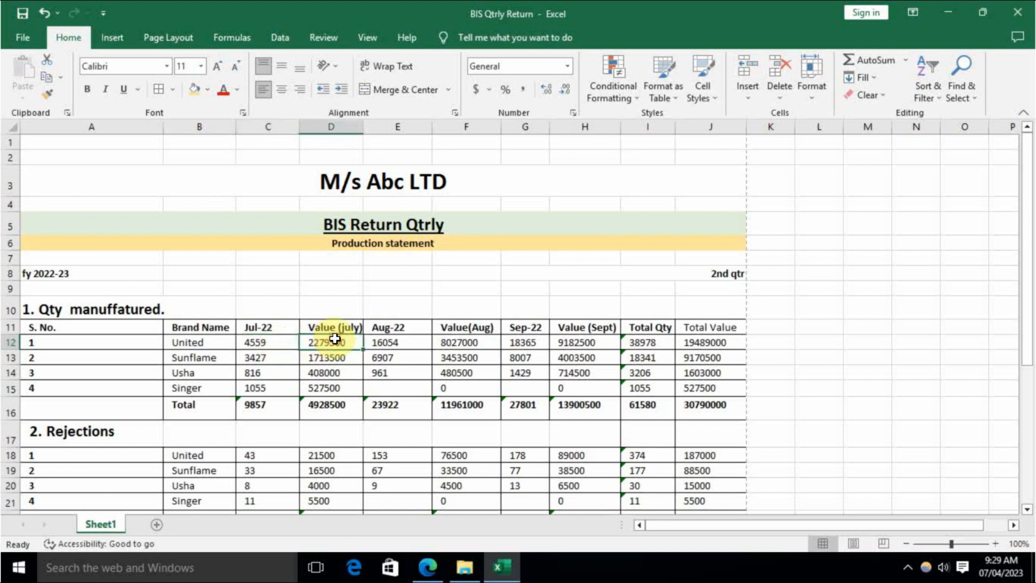
pyautogui.moveTo(336, 344); pyautogui.dragTo(336, 384)
pyautogui.click(321, 288)
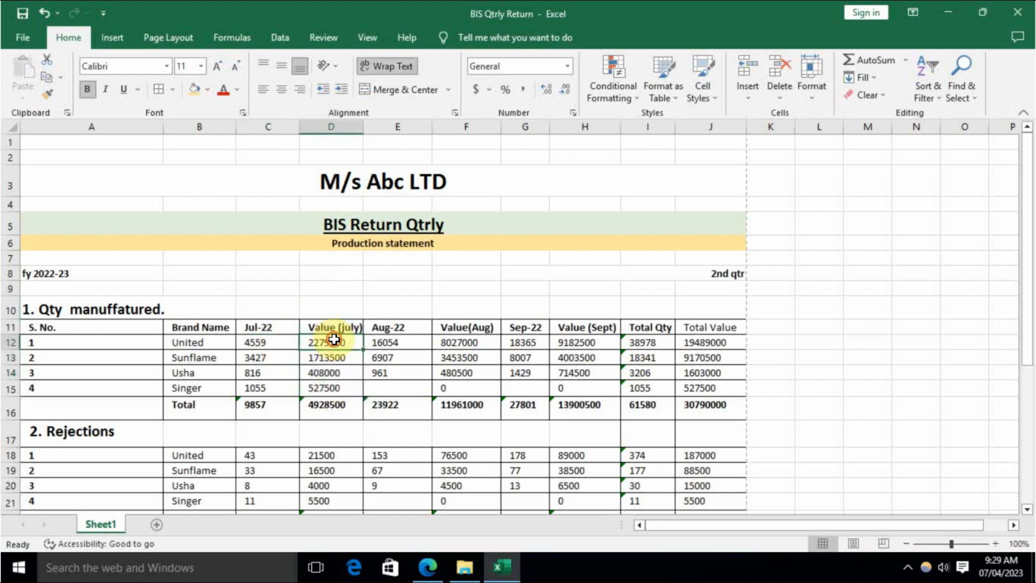
pyautogui.click(270, 344)
pyautogui.click(328, 343)
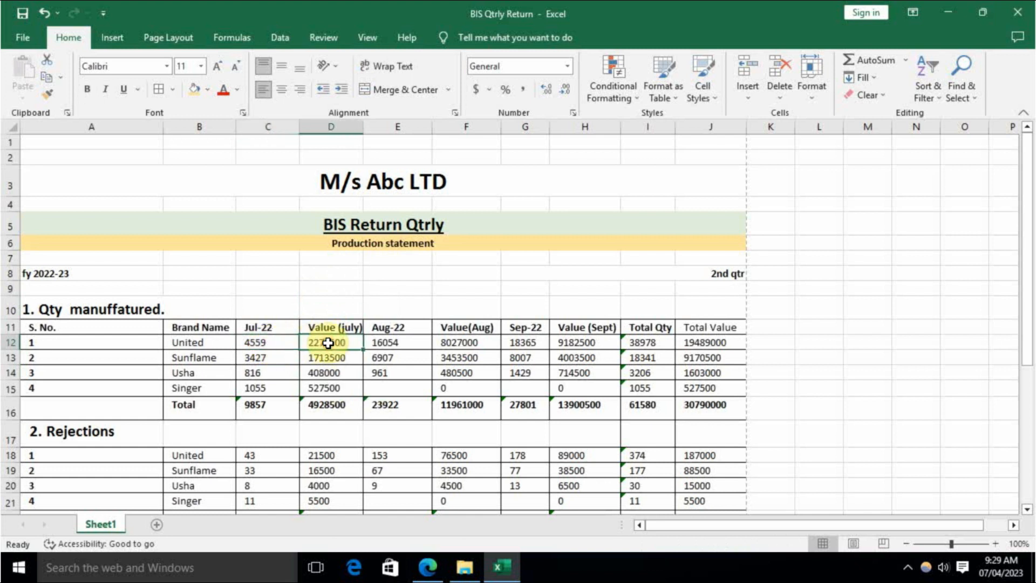
# Inspect the monthly value columns and the Total Qty and Total Value columns of the quantity manufactured section.
pyautogui.moveTo(328, 343); pyautogui.dragTo(326, 390)
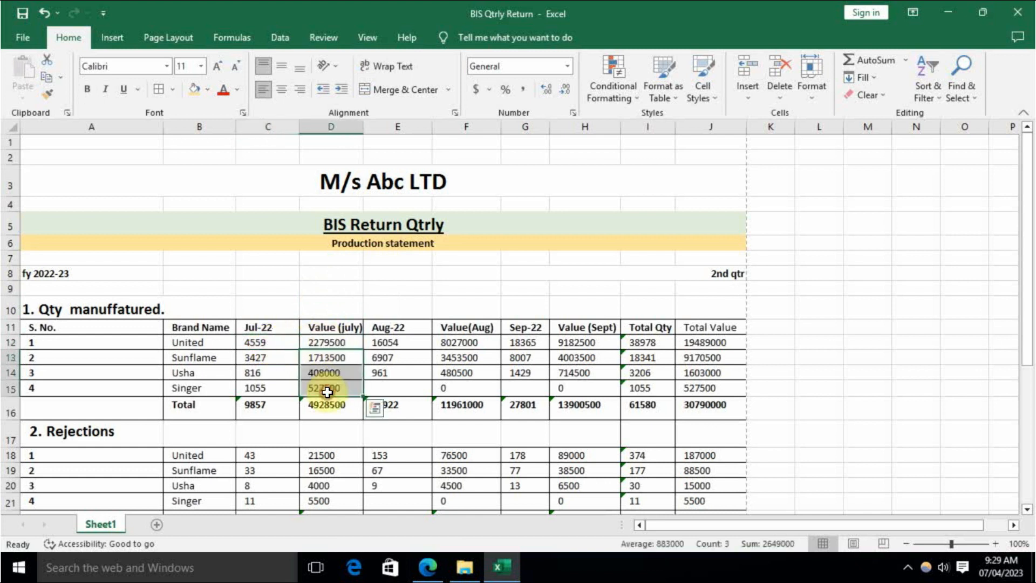
pyautogui.moveTo(465, 343); pyautogui.dragTo(465, 388)
pyautogui.moveTo(577, 342); pyautogui.dragTo(589, 388)
pyautogui.moveTo(646, 341); pyautogui.dragTo(648, 390)
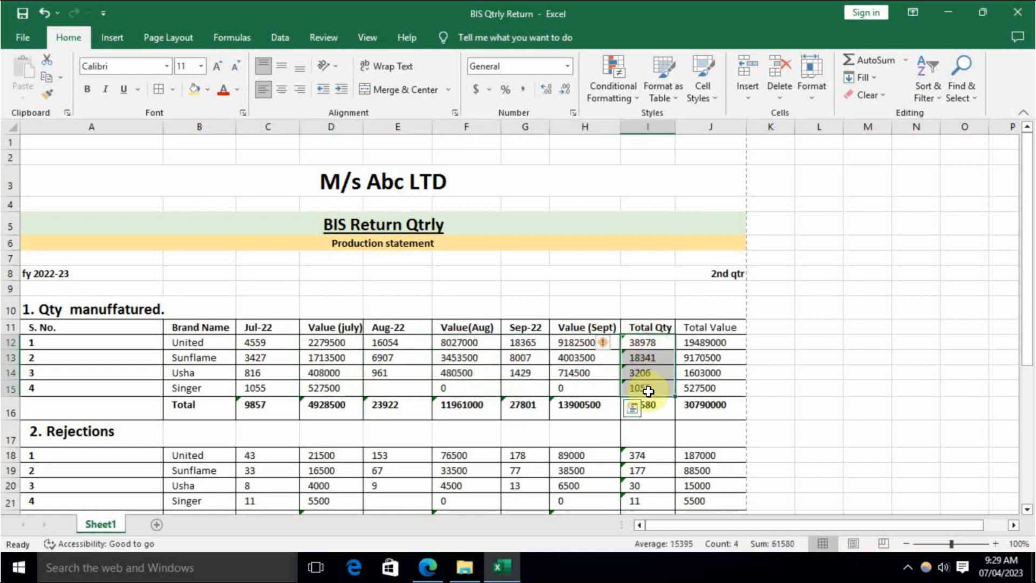
pyautogui.moveTo(704, 342); pyautogui.dragTo(703, 407)
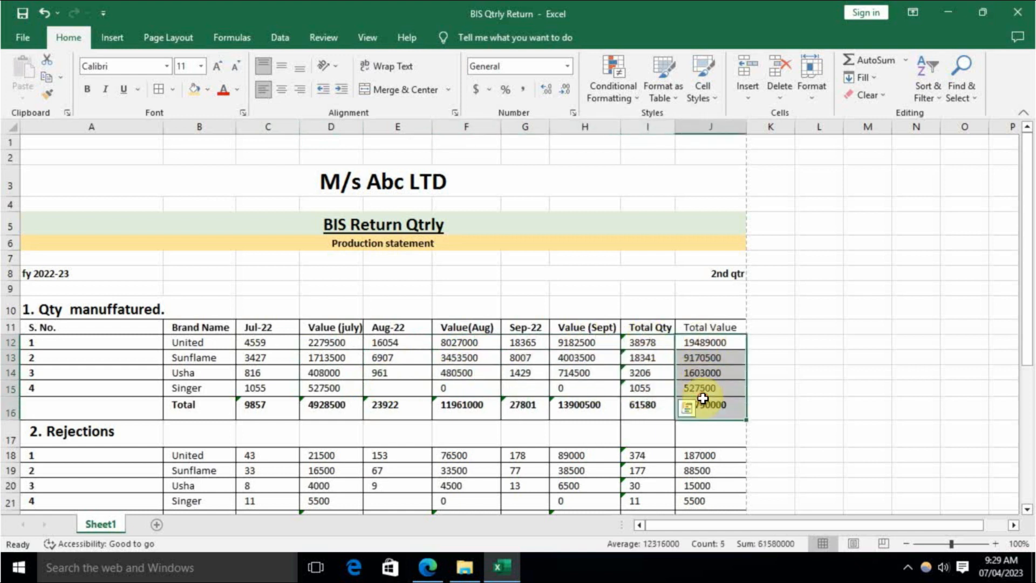
# Make the Total Value column header in J11 bold.
pyautogui.click(701, 326)
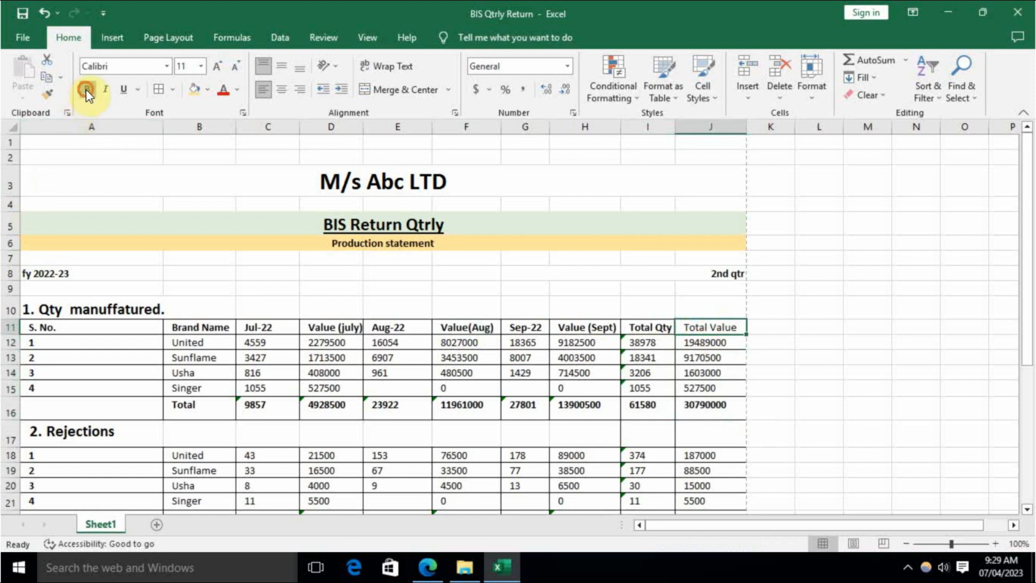
# Examine the brand names, July quantities and July values in the Rejections section.
pyautogui.scroll(-1, 169, 230)
pyautogui.click(65, 373)
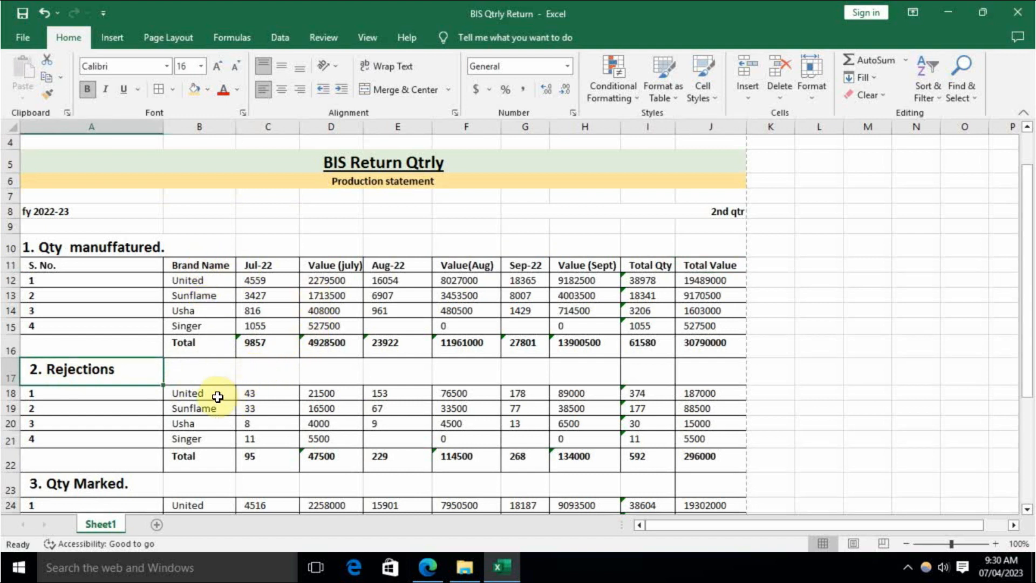
pyautogui.moveTo(212, 393); pyautogui.dragTo(211, 441)
pyautogui.moveTo(268, 395); pyautogui.dragTo(271, 437)
pyautogui.hotkey('alt', '=')
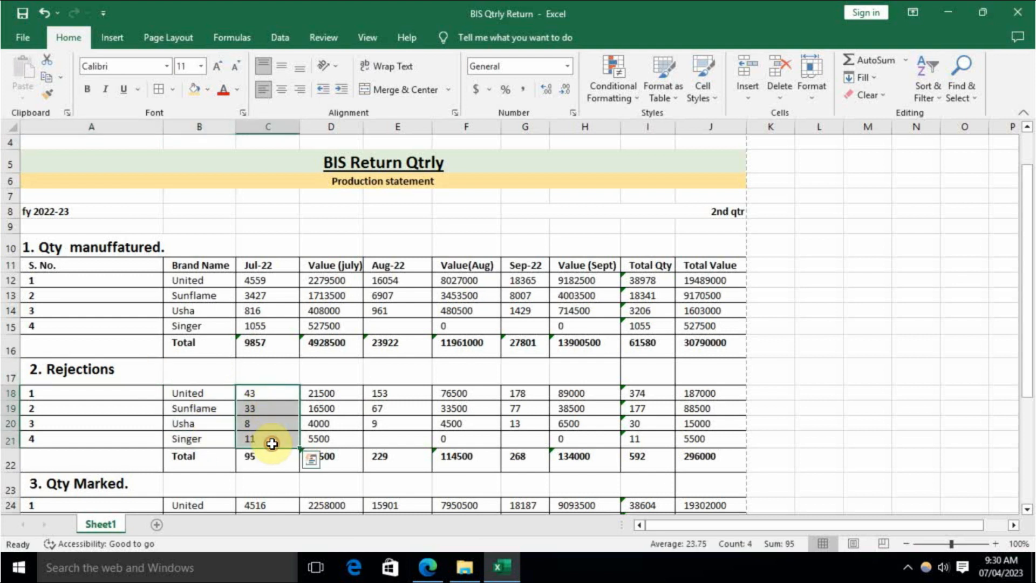
pyautogui.moveTo(330, 393); pyautogui.dragTo(331, 446)
pyautogui.moveTo(273, 393); pyautogui.dragTo(275, 444)
pyautogui.click(278, 392)
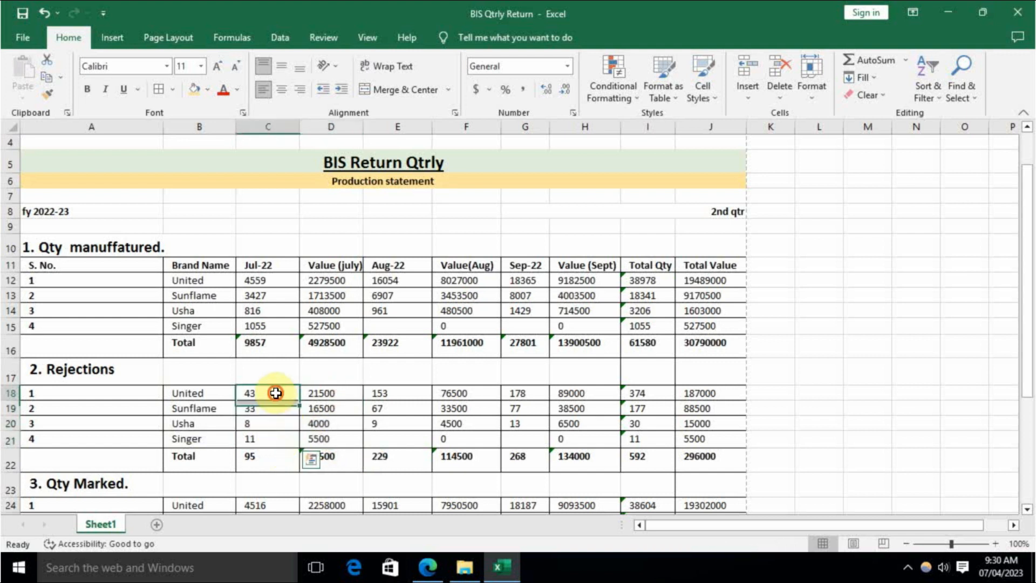
# Go through United's rejection figures for each month and total quantity, then highlight the Rejections rows B18:I22.
pyautogui.click(335, 395)
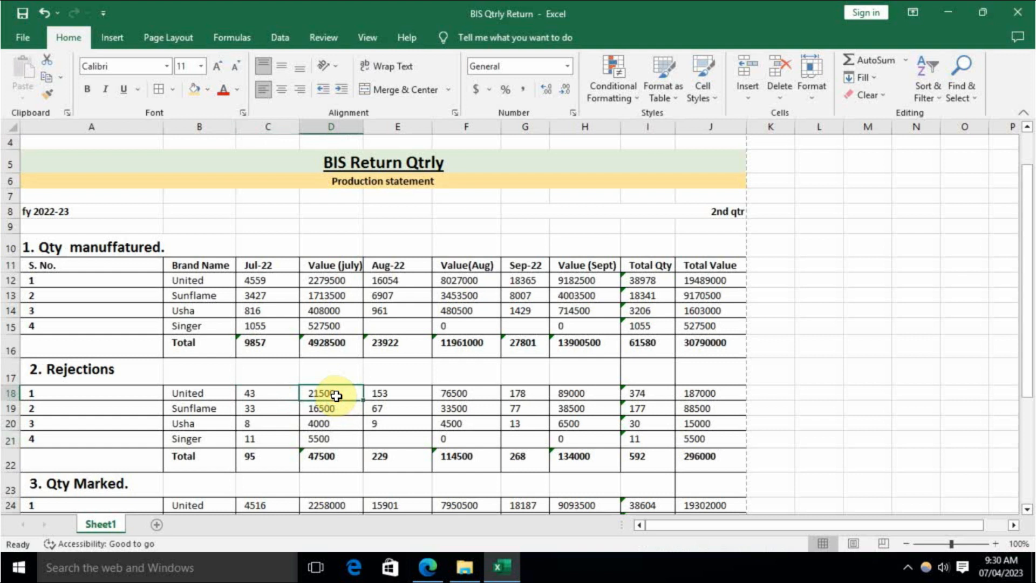
pyautogui.click(395, 390)
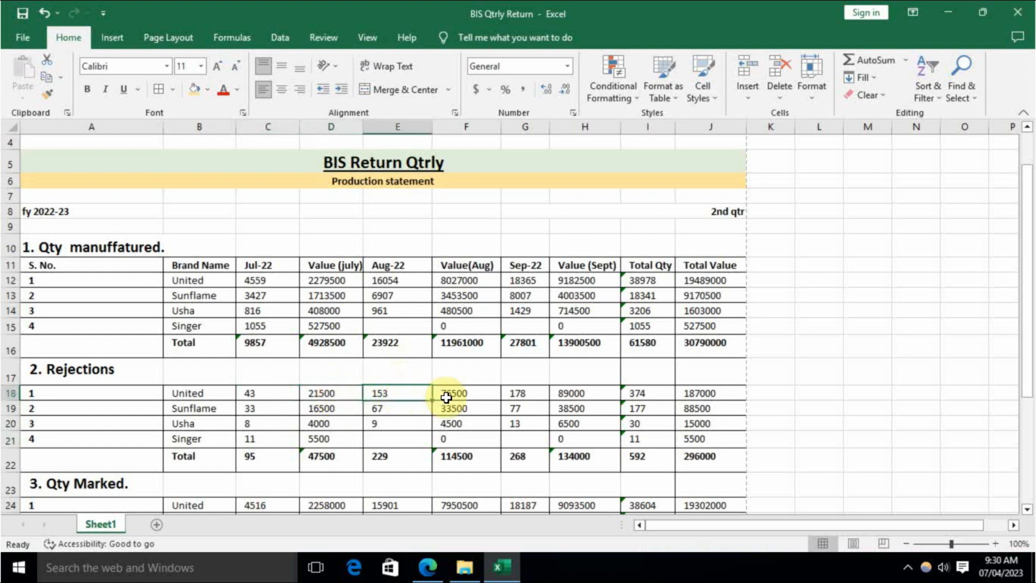
pyautogui.click(524, 393)
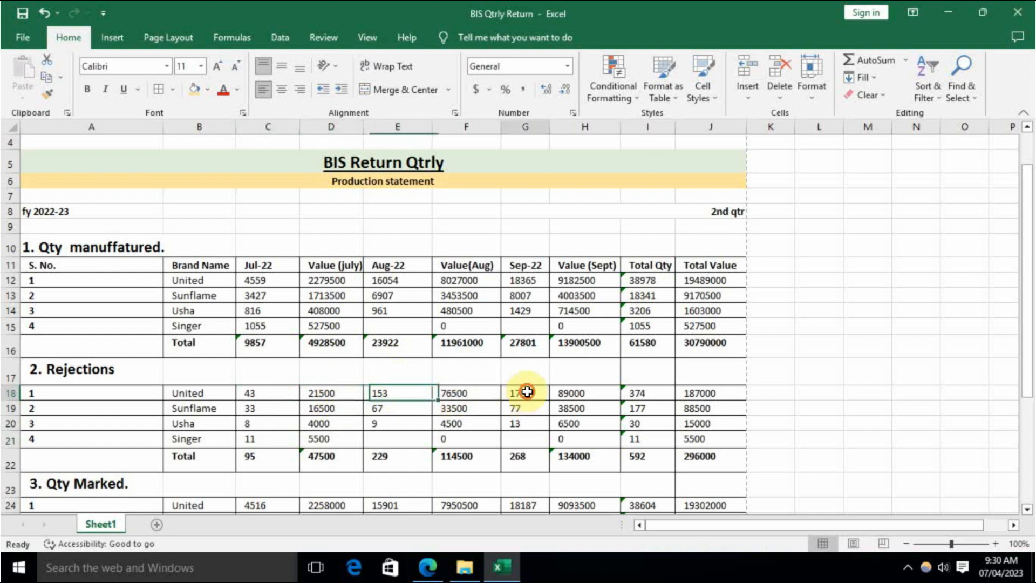
pyautogui.click(582, 396)
pyautogui.click(648, 393)
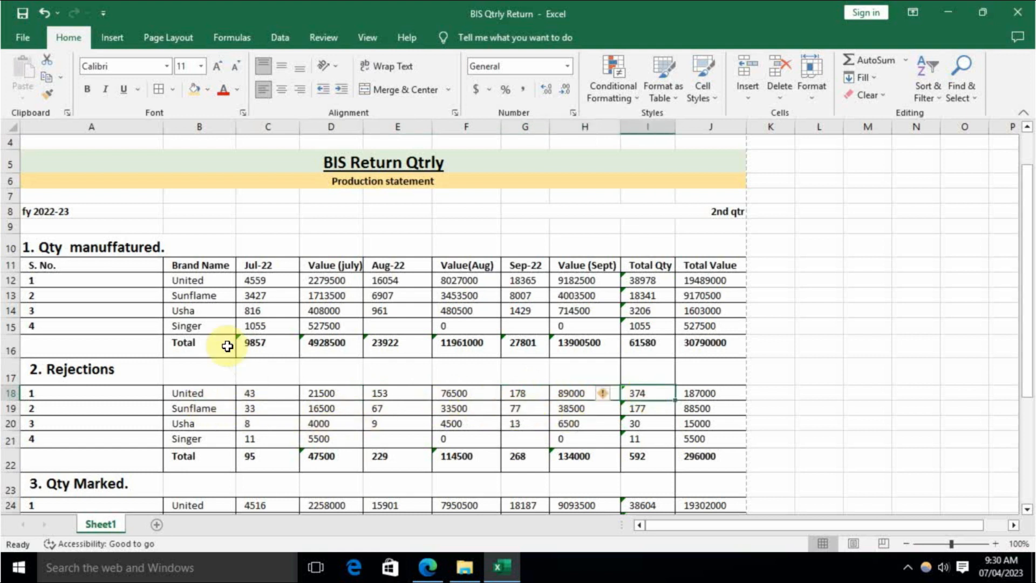
pyautogui.moveTo(203, 398); pyautogui.dragTo(634, 455)
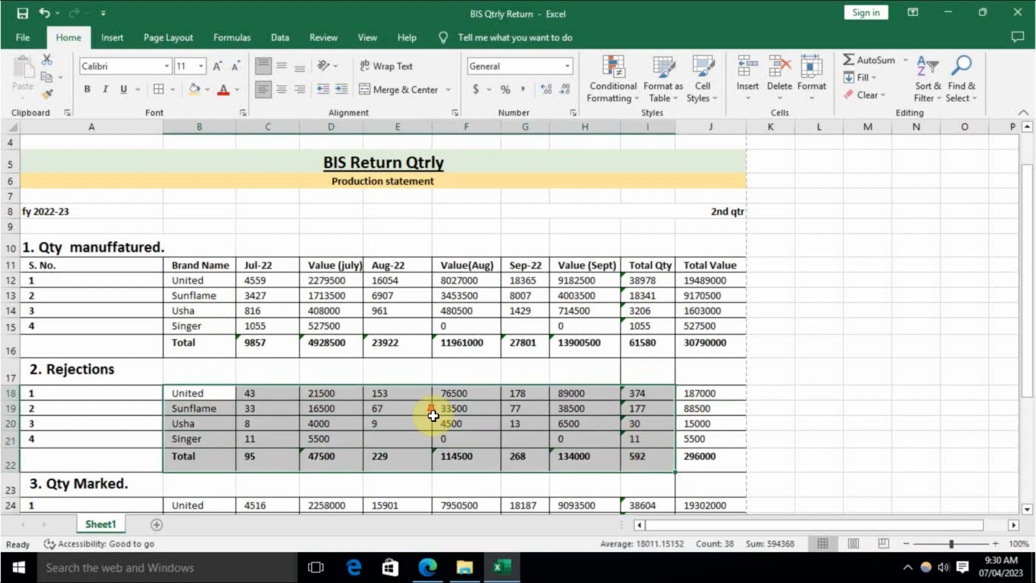
# Examine the section headings for Qty Marked, Qty manufactured and Rejections in column A.
pyautogui.scroll(-2, 433, 415)
pyautogui.click(86, 395)
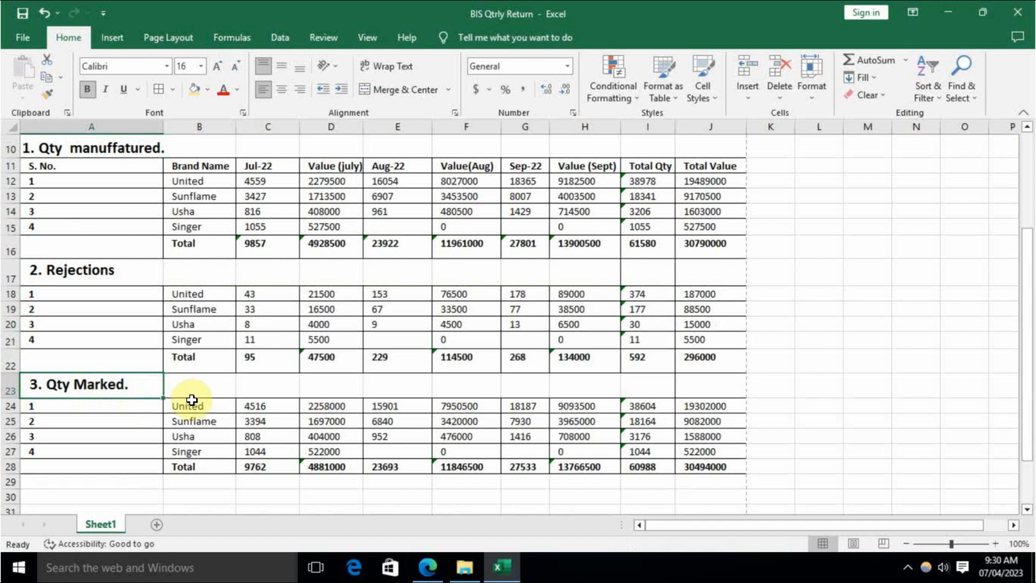
pyautogui.scroll(2, 193, 397)
pyautogui.click(109, 244)
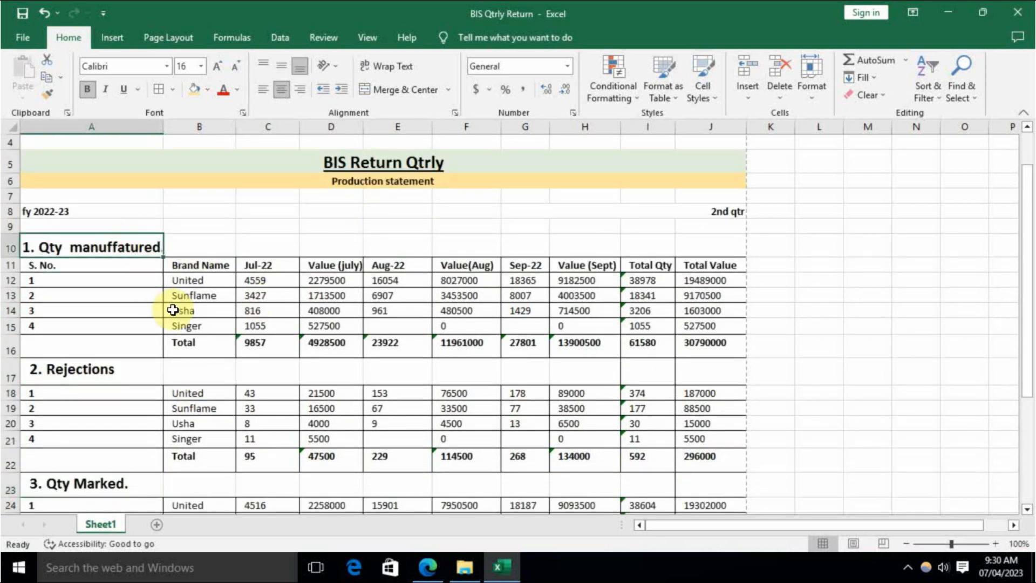
pyautogui.click(113, 372)
pyautogui.scroll(-2, 238, 419)
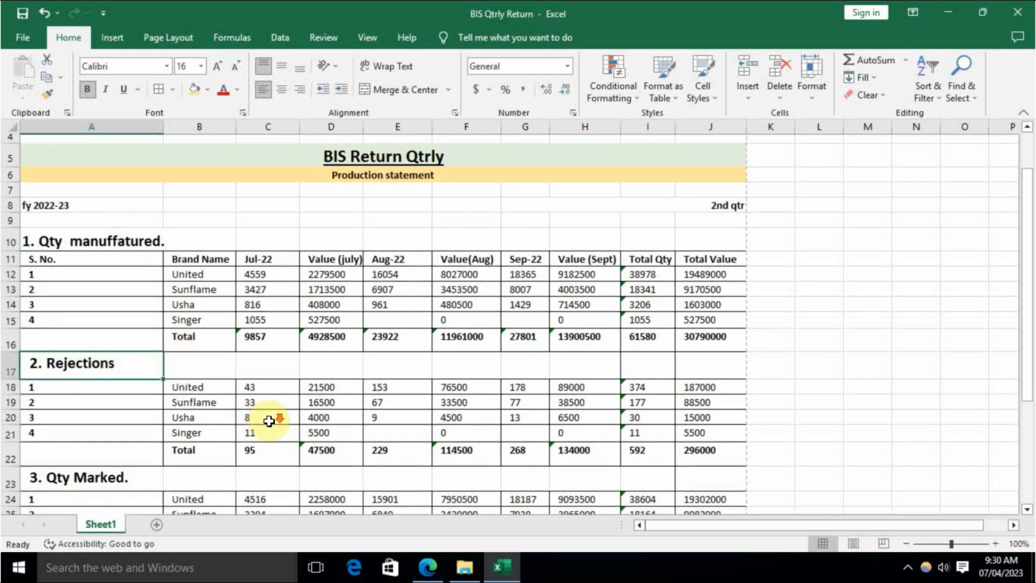
# Compare United's July quantities across the manufactured, Rejections and Qty Marked sections in C12, C18 and C24.
pyautogui.click(201, 405)
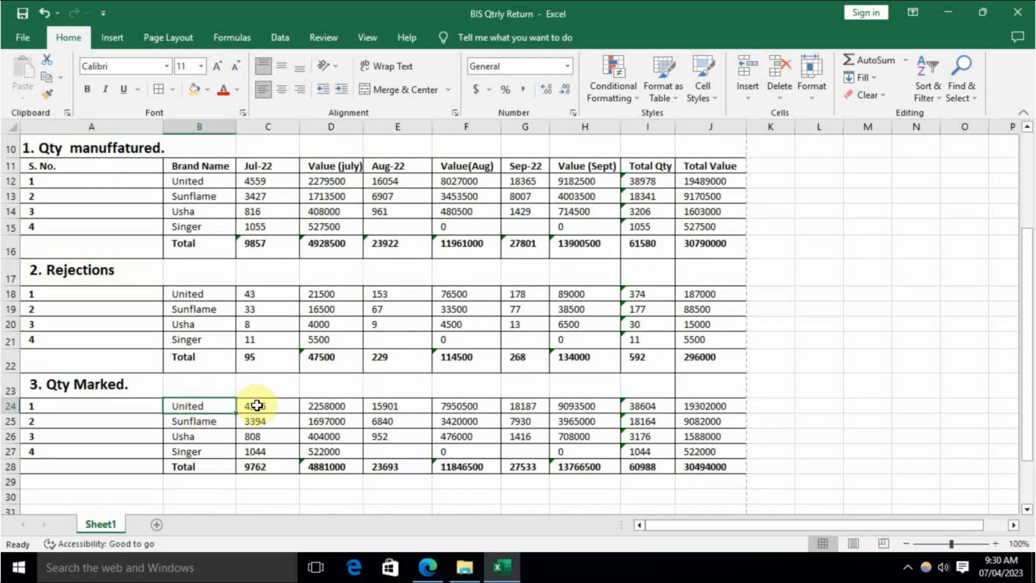
pyautogui.scroll(1, 259, 404)
pyautogui.click(270, 228)
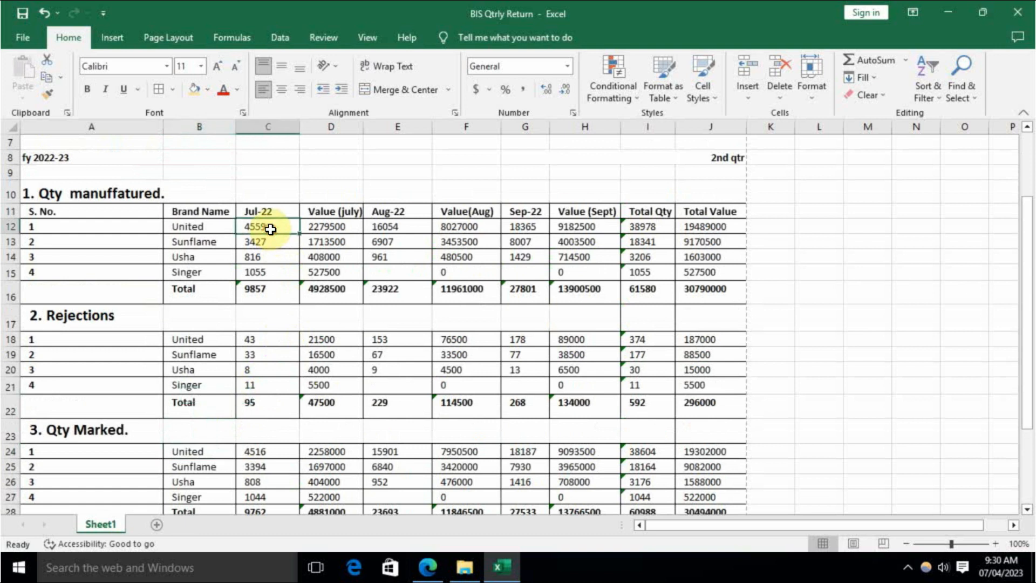
pyautogui.click(270, 339)
pyautogui.click(270, 451)
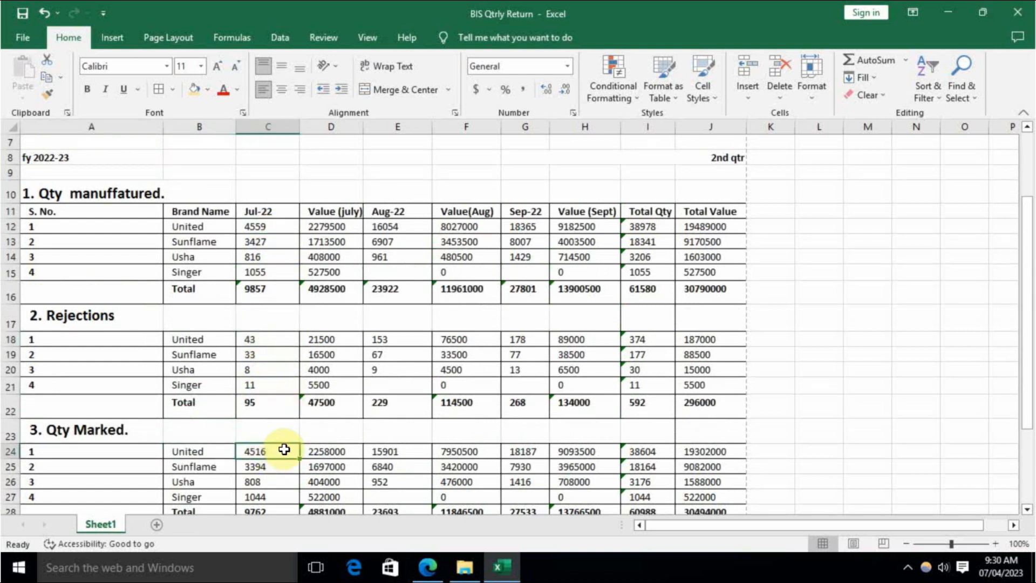
pyautogui.click(272, 227)
pyautogui.click(270, 452)
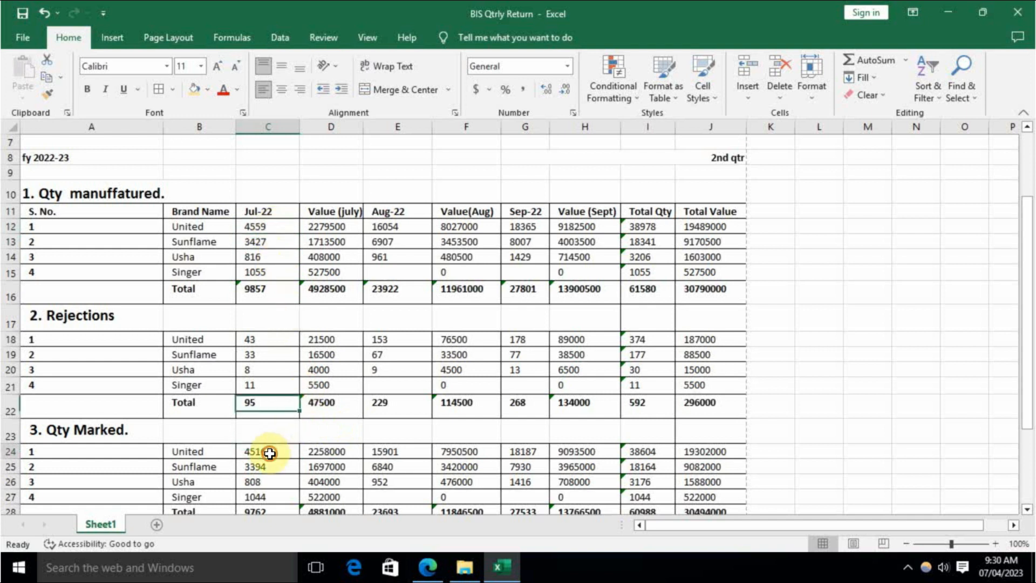
pyautogui.click(268, 339)
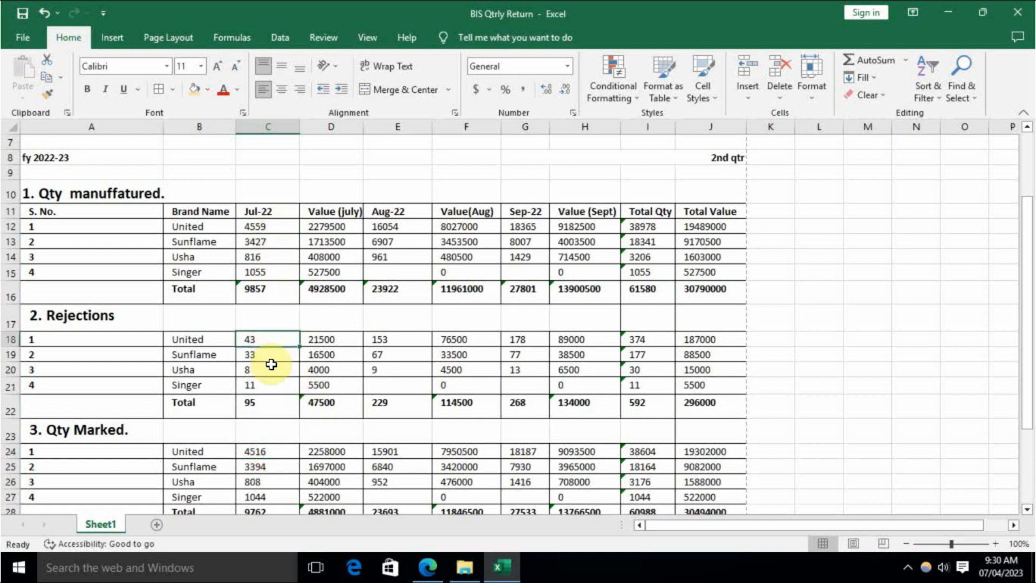
pyautogui.click(273, 453)
# Go through the Qty Marked figures in rows 24 to 27, from the July value through Total Qty and Total Value.
pyautogui.moveTo(346, 448); pyautogui.dragTo(369, 492)
pyautogui.click(409, 450)
pyautogui.moveTo(409, 449); pyautogui.dragTo(415, 504)
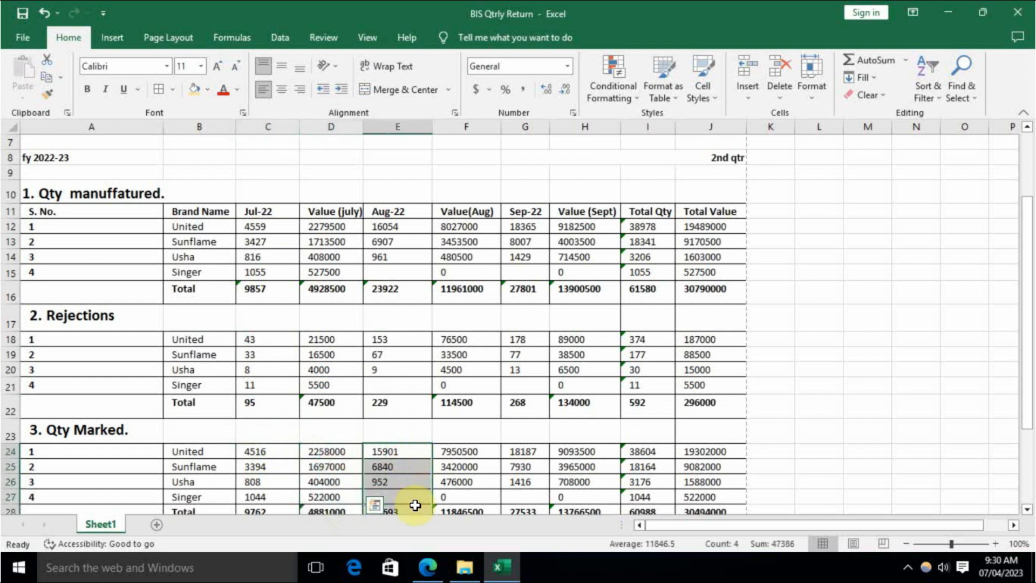
pyautogui.scroll(-1, 503, 455)
pyautogui.moveTo(473, 403); pyautogui.dragTo(470, 453)
pyautogui.moveTo(517, 406); pyautogui.dragTo(523, 452)
pyautogui.moveTo(585, 405); pyautogui.dragTo(592, 465)
pyautogui.moveTo(653, 406); pyautogui.dragTo(650, 453)
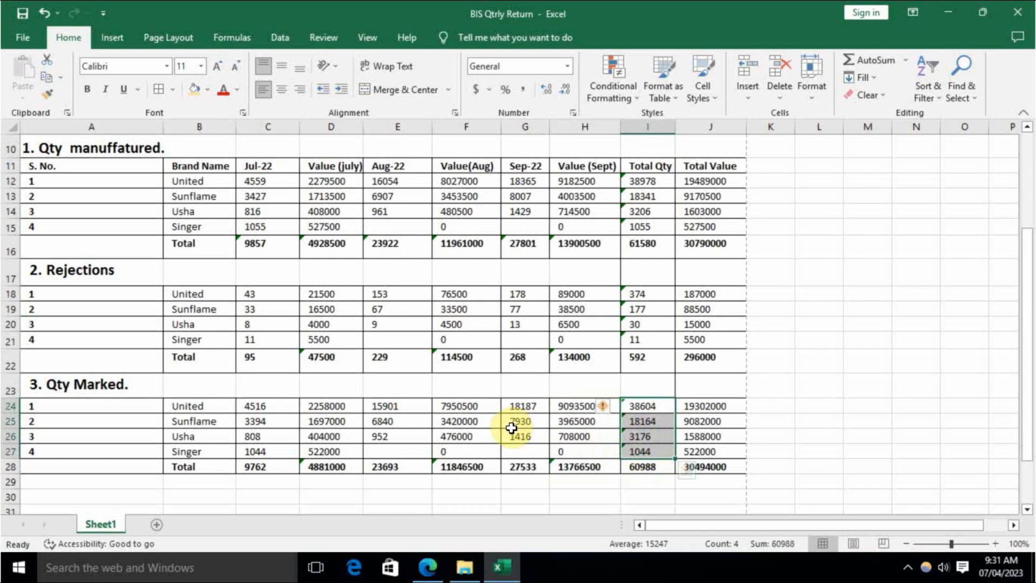
pyautogui.moveTo(701, 407); pyautogui.dragTo(705, 449)
pyautogui.click(326, 439)
# Examine the date, place and signature lines below the tables and the Production statement heading in row 6.
pyautogui.scroll(-2, 216, 487)
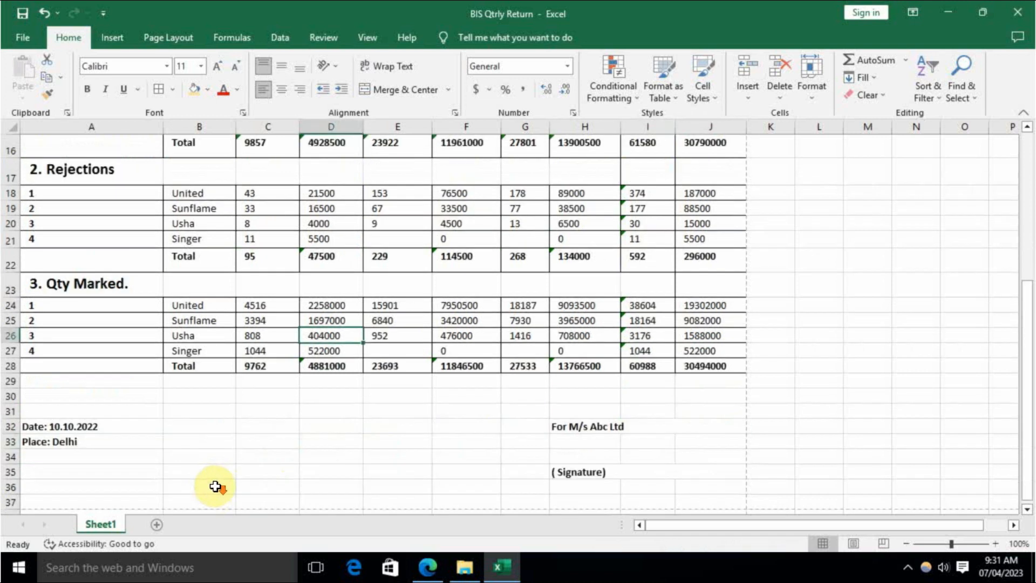
pyautogui.scroll(5, 243, 440)
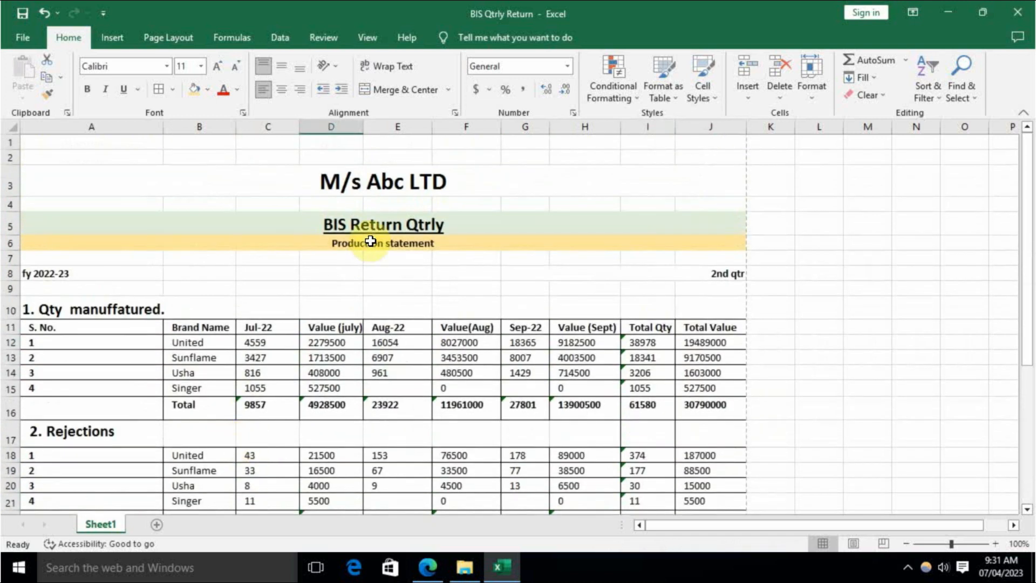
pyautogui.click(335, 244)
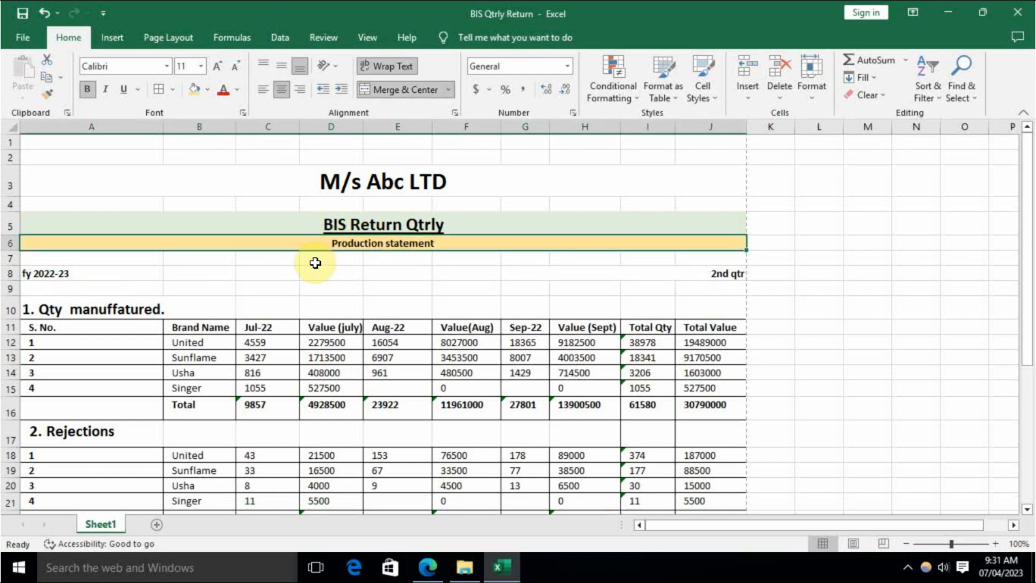
pyautogui.scroll(-7, 340, 275)
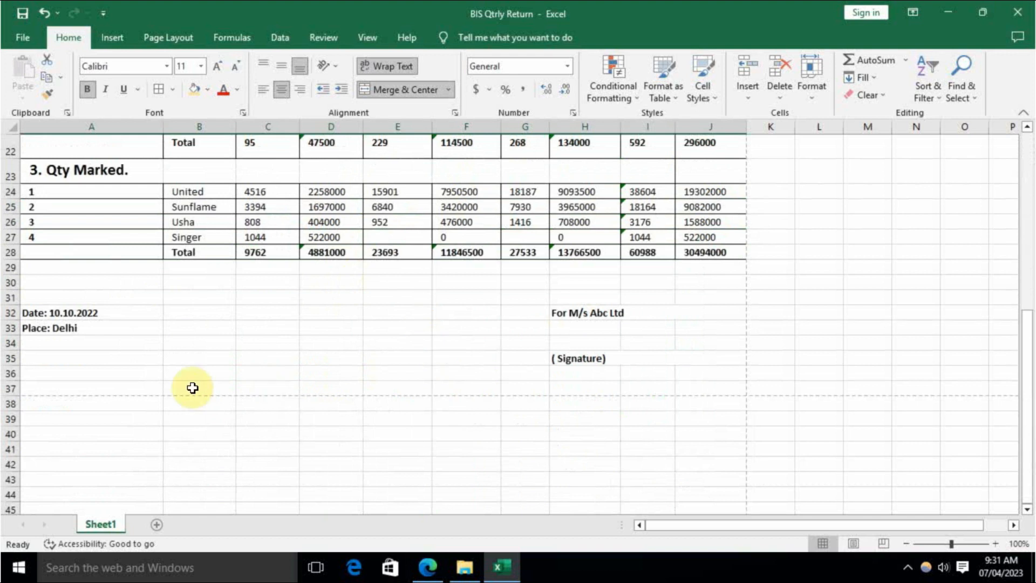
pyautogui.scroll(7, 273, 398)
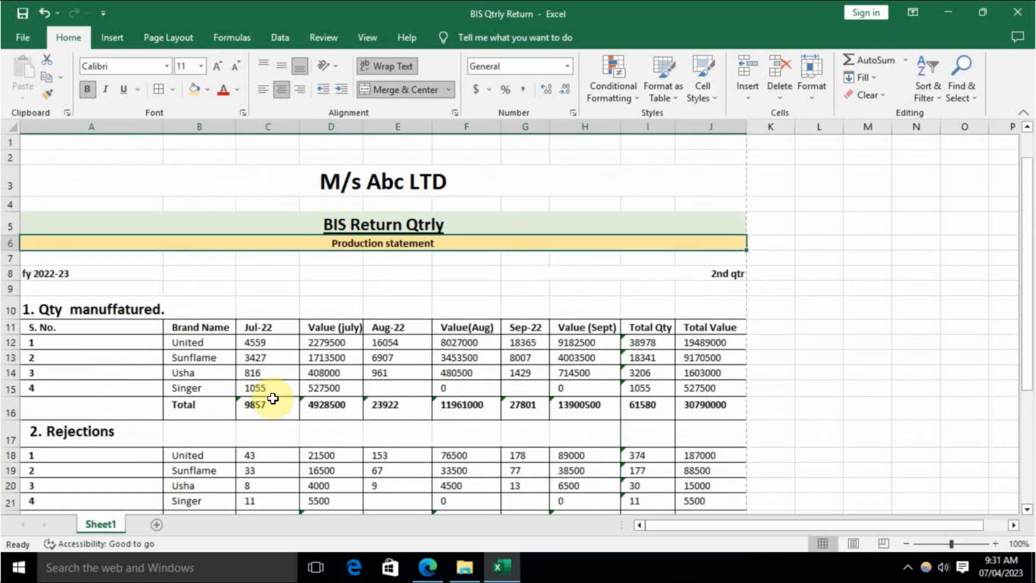
pyautogui.click(413, 270)
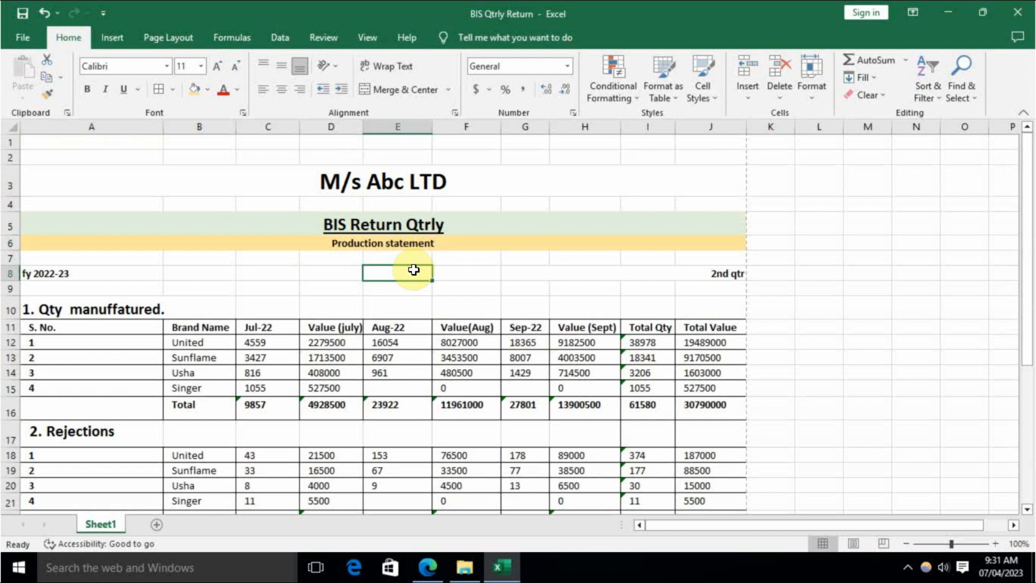
# Point out the blank rows below the signature line by highlighting A36:J36 and A37:J37.
pyautogui.scroll(-6, 421, 291)
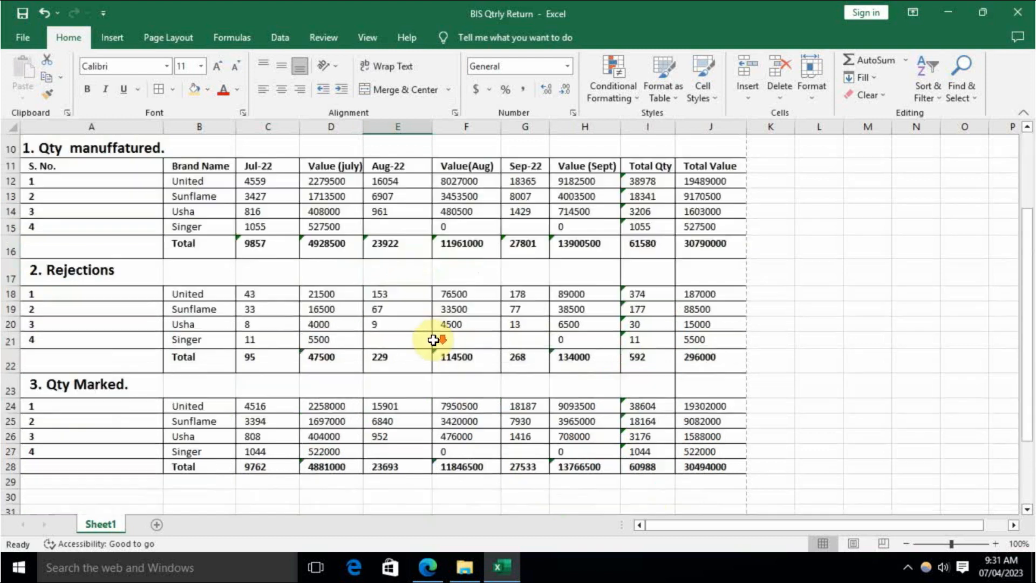
pyautogui.moveTo(71, 423); pyautogui.dragTo(712, 424)
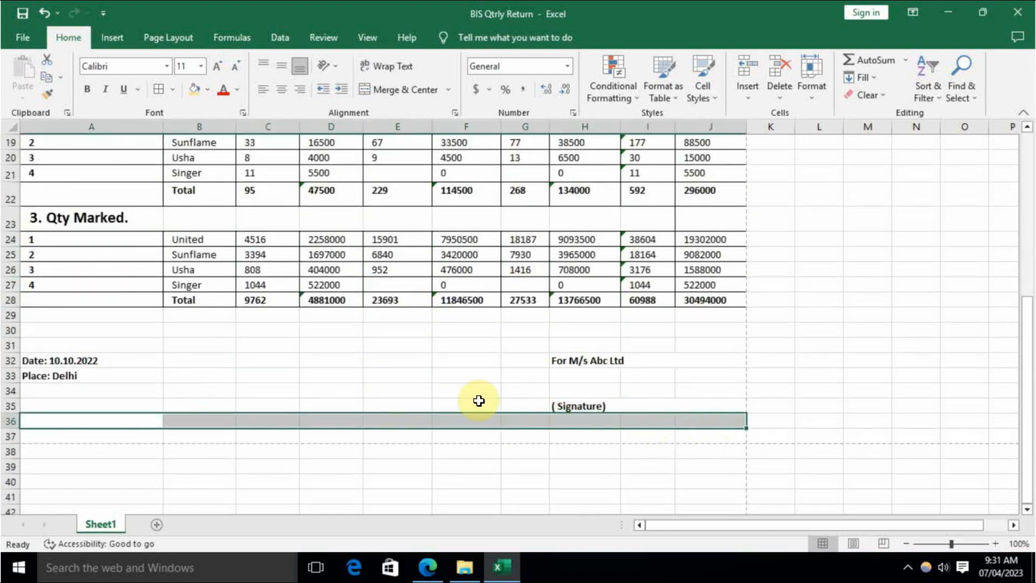
pyautogui.click(459, 392)
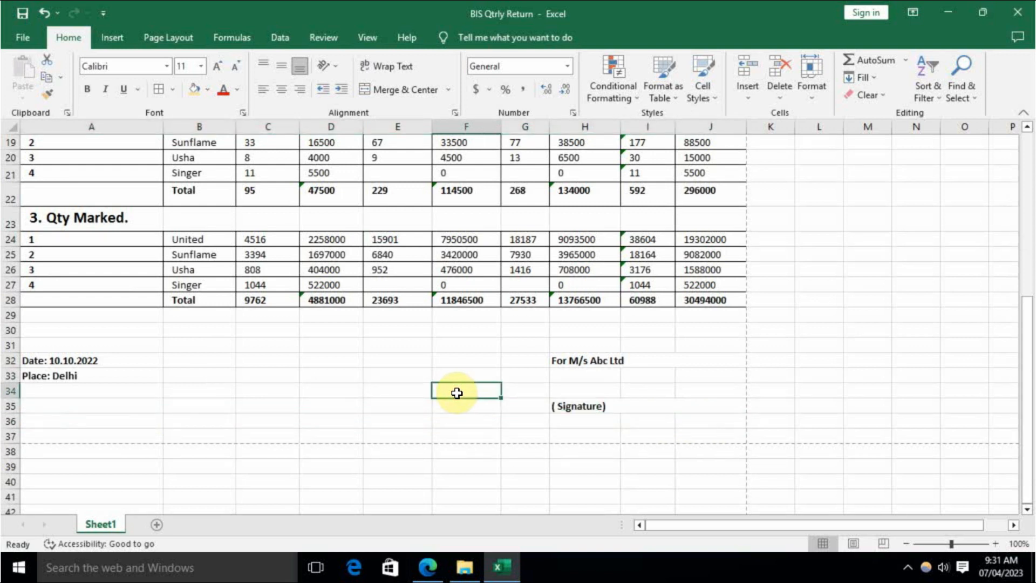
pyautogui.moveTo(74, 435); pyautogui.dragTo(719, 436)
pyautogui.scroll(6, 719, 436)
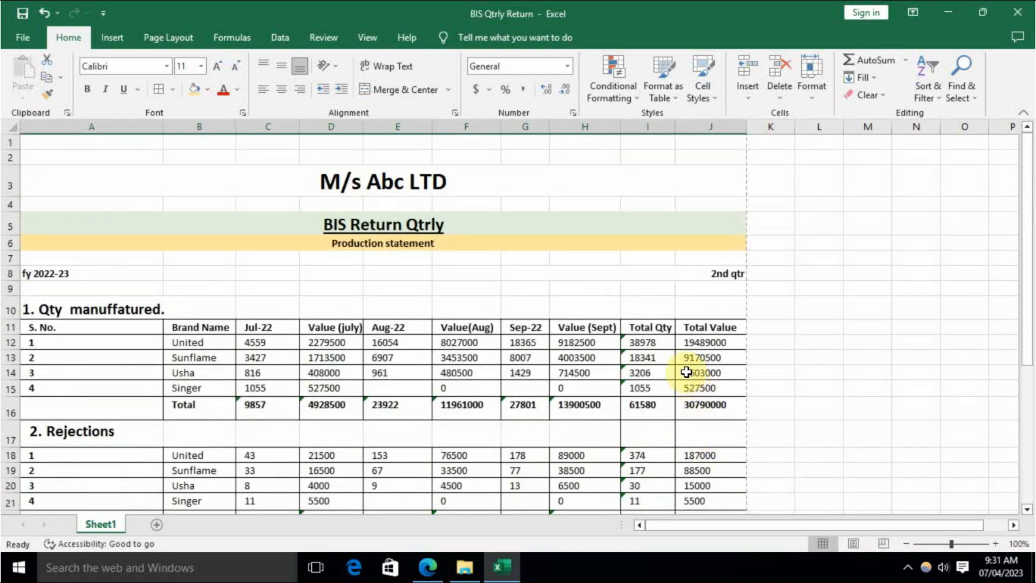
# Inspect the Total Qty figures of the Qty Marked section by highlighting I24:I27.
pyautogui.scroll(-2, 685, 373)
pyautogui.scroll(-1, 646, 226)
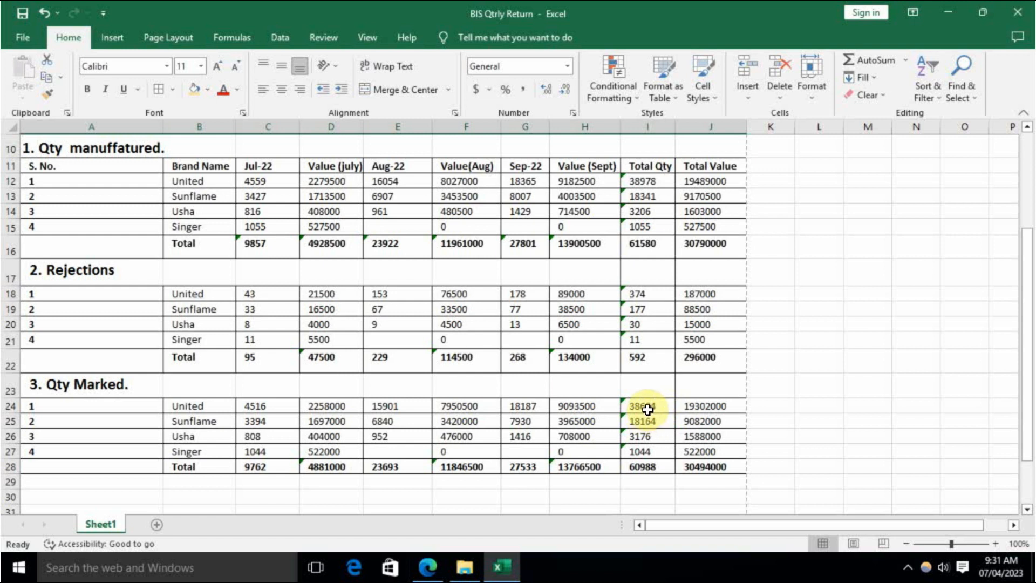
pyautogui.moveTo(651, 409); pyautogui.dragTo(658, 452)
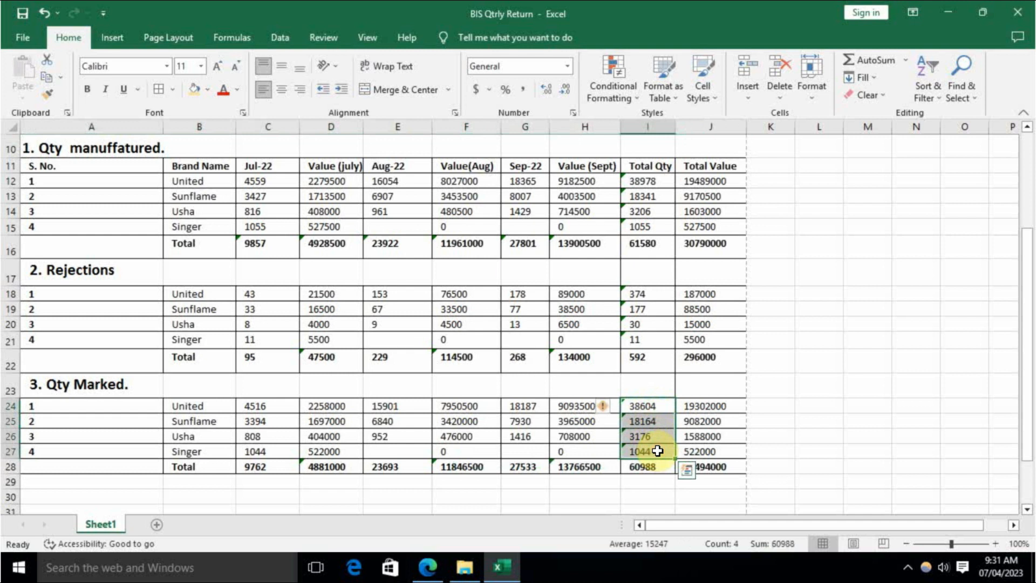
pyautogui.scroll(-2, 657, 451)
pyautogui.scroll(-1, 658, 437)
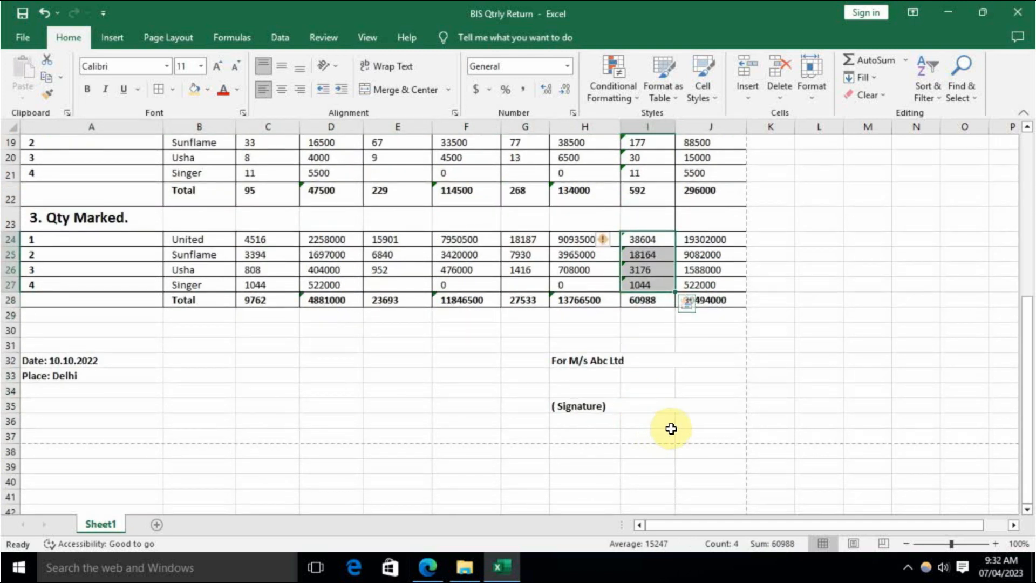
# Review the whole statement from its title to the signature line, highlighting the blank space below the date and place from column A to F.
pyautogui.click(669, 425)
pyautogui.scroll(6, 669, 424)
pyautogui.scroll(-3, 216, 378)
pyautogui.scroll(3, 243, 377)
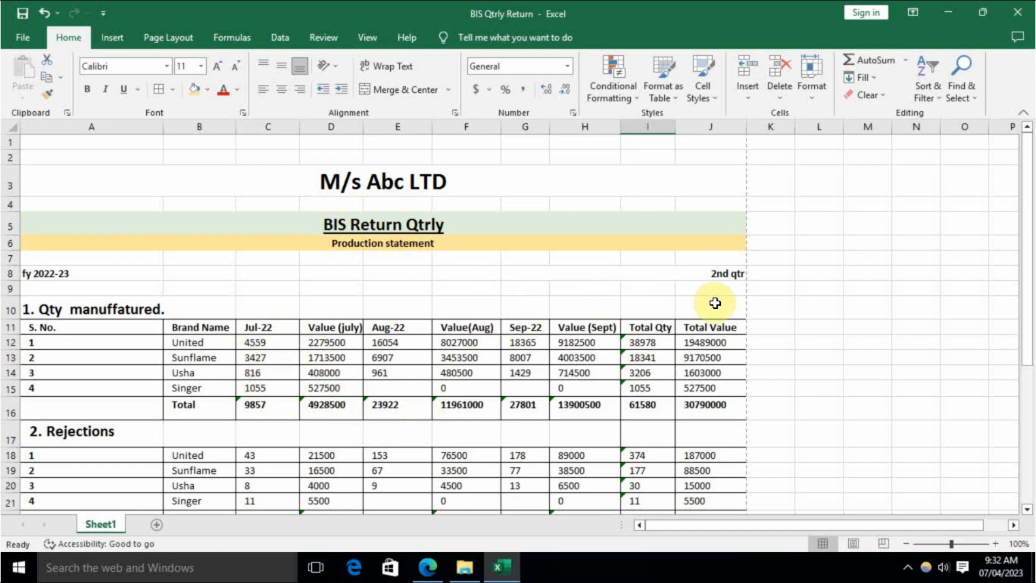
pyautogui.scroll(-6, 715, 303)
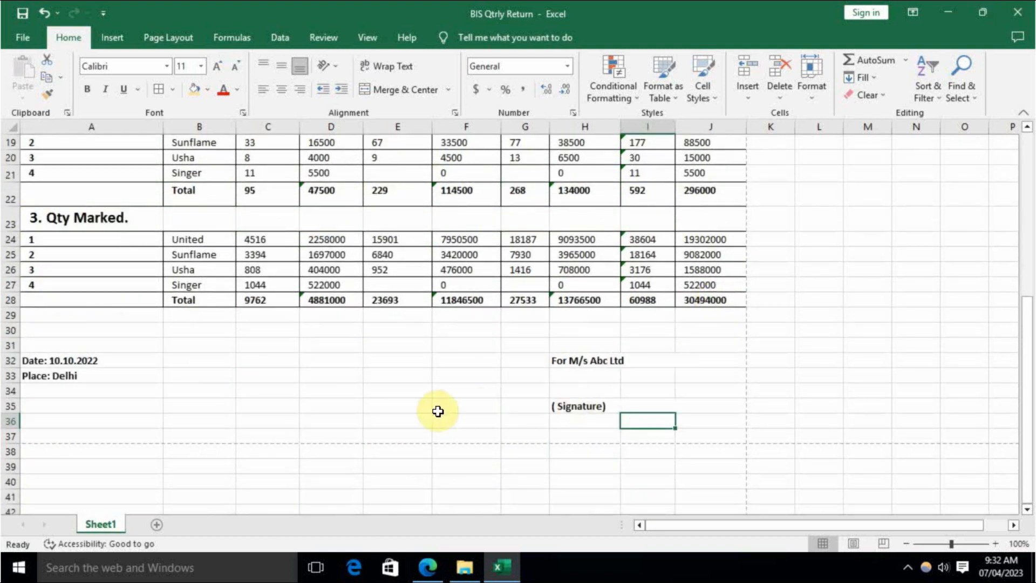
pyautogui.moveTo(81, 412); pyautogui.dragTo(464, 411)
pyautogui.scroll(6, 486, 416)
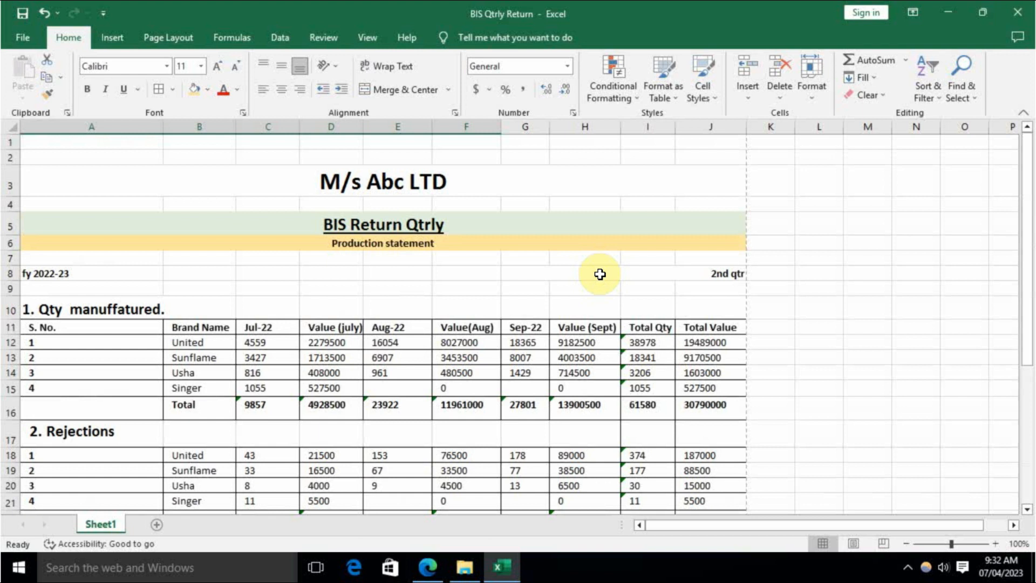
pyautogui.click(777, 256)
pyautogui.scroll(-8, 771, 284)
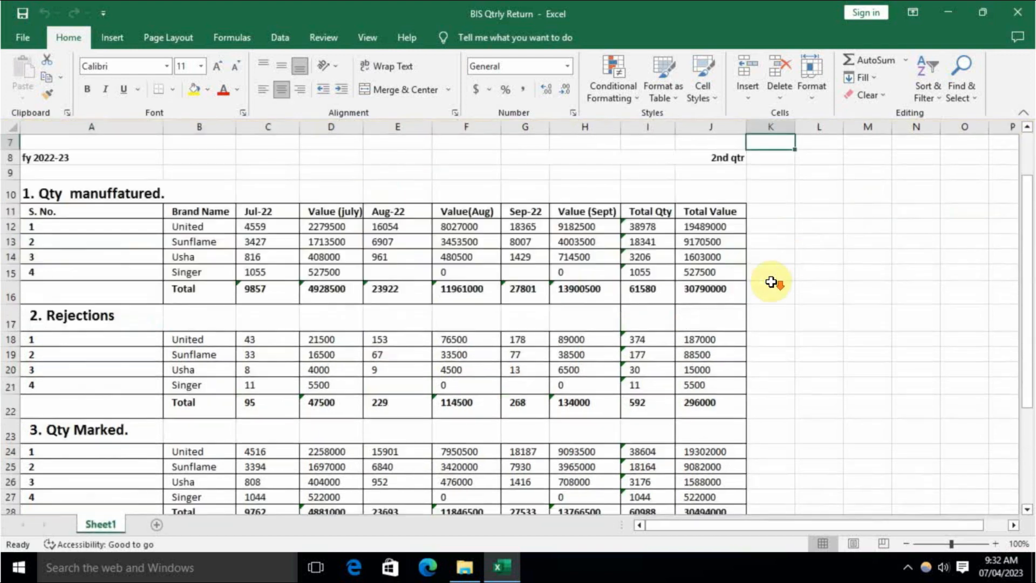
pyautogui.click(338, 328)
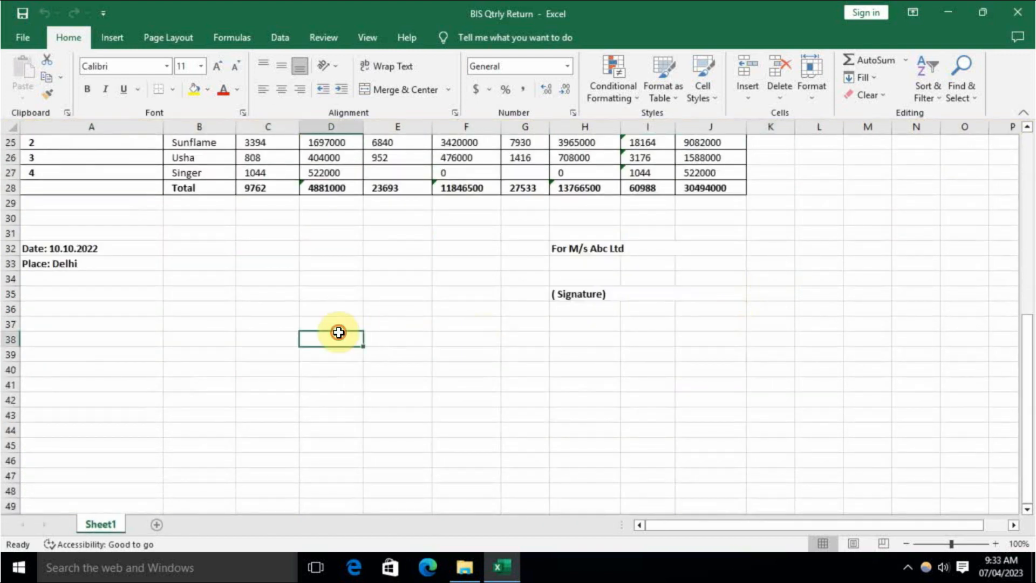
pyautogui.scroll(3, 491, 336)
pyautogui.scroll(5, 496, 337)
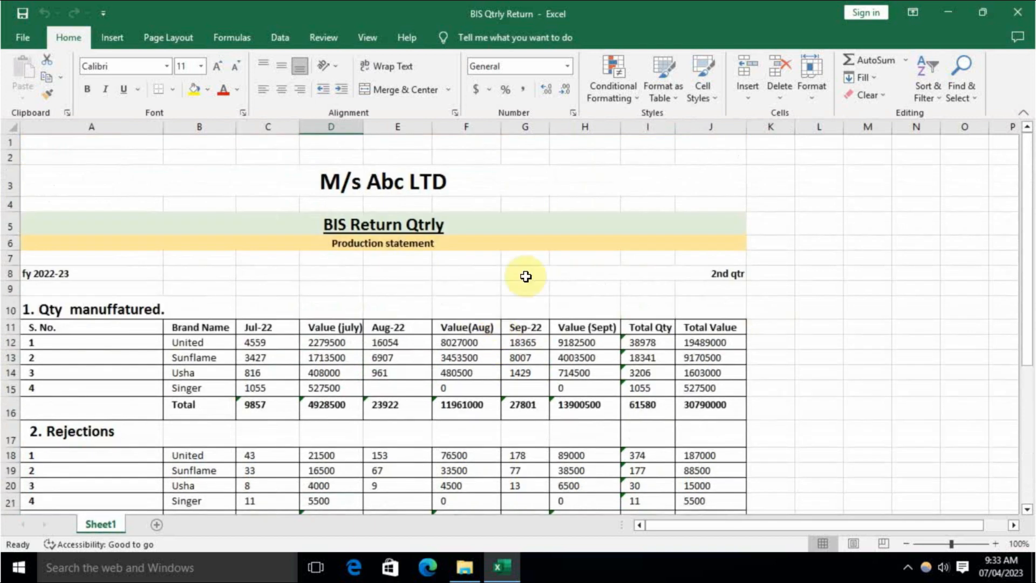
pyautogui.click(526, 271)
pyautogui.click(434, 274)
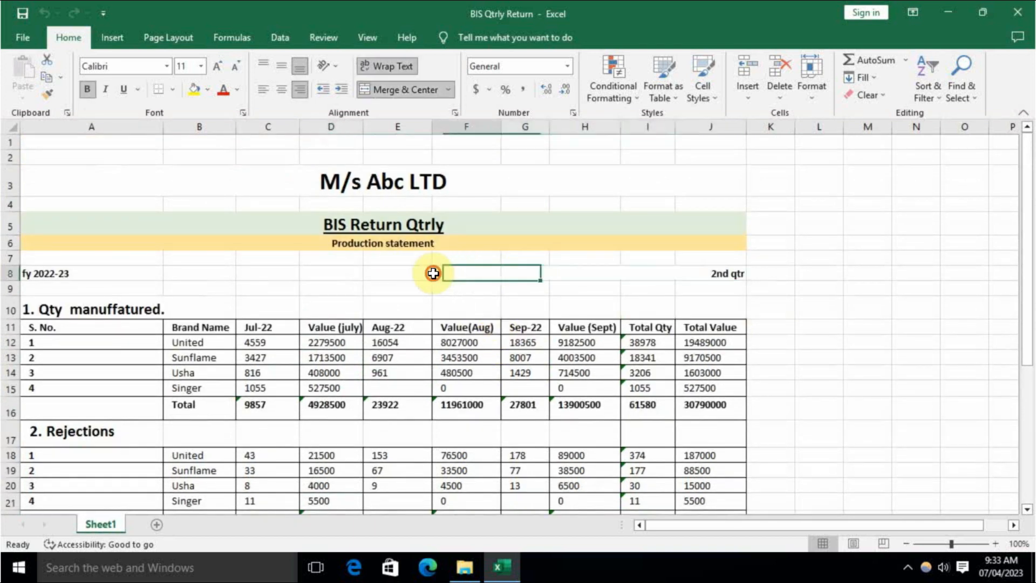